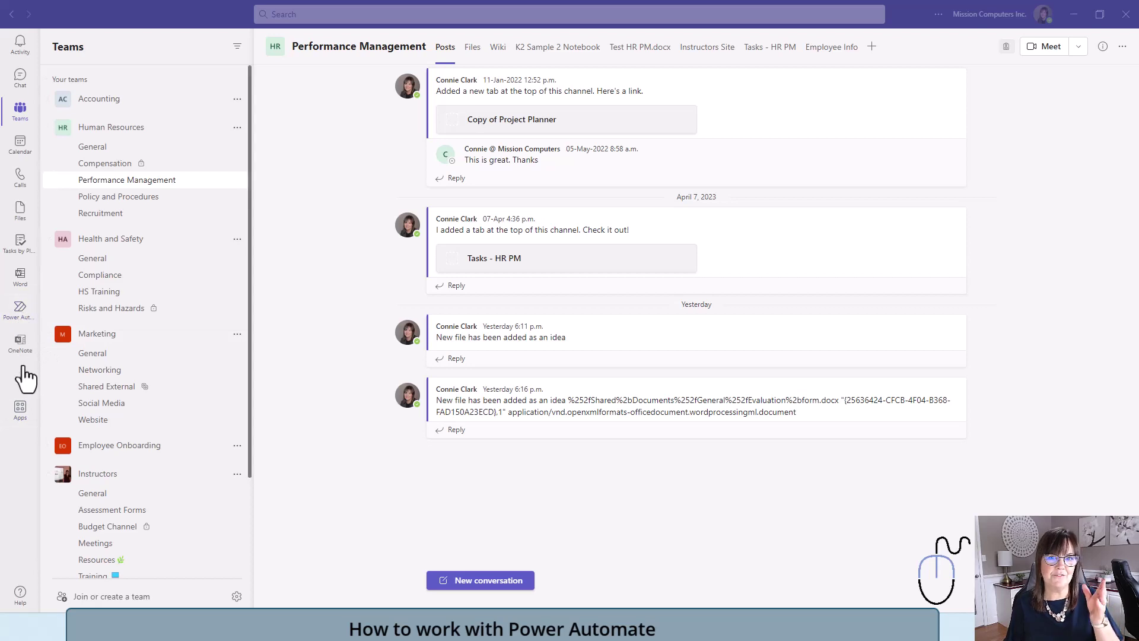
In Apps, open Workflows templates and browse All templates, Approval, Productivity, then Social media.
{"action": "left_click", "coordinate": [20, 410]}
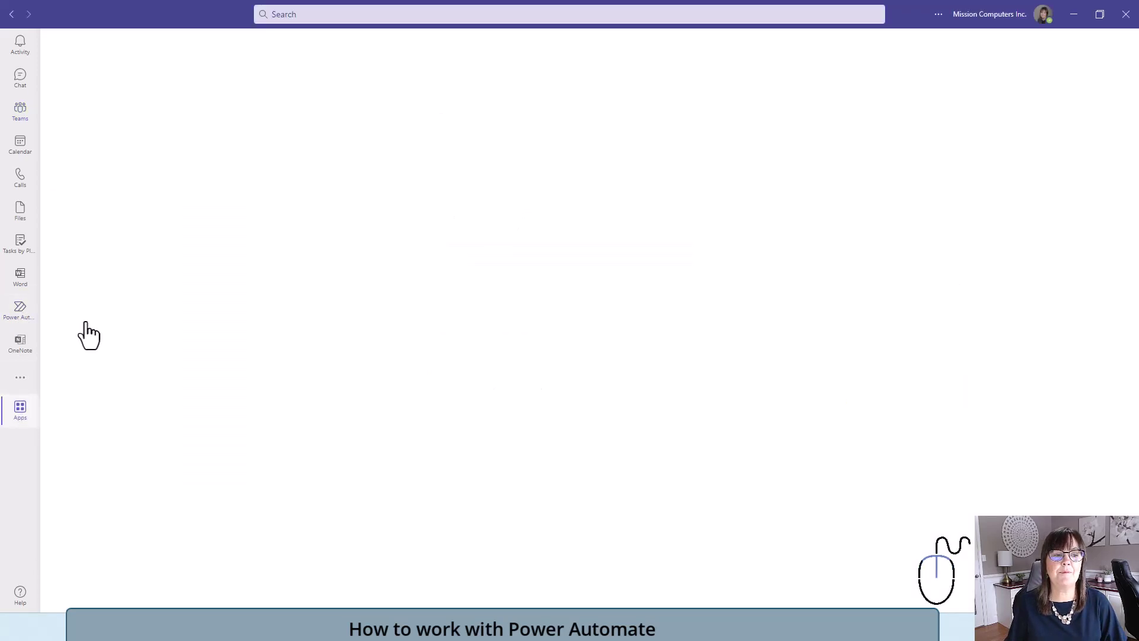
{"action": "scroll", "coordinate": [166, 445], "scroll_direction": "down", "scroll_amount": 1}
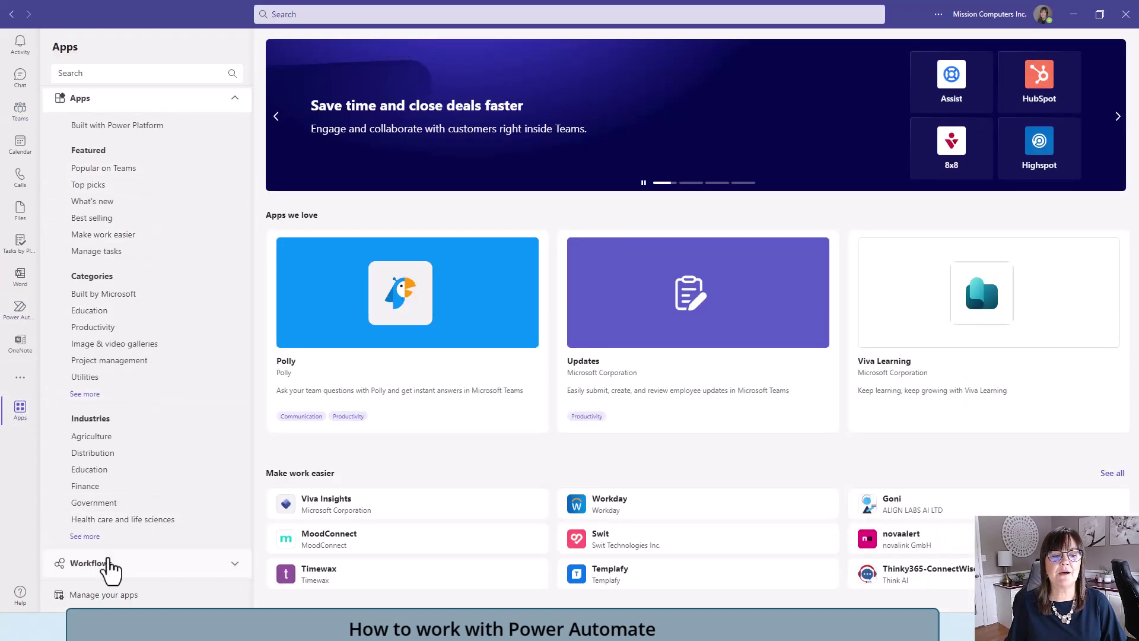
{"action": "left_click", "coordinate": [103, 564]}
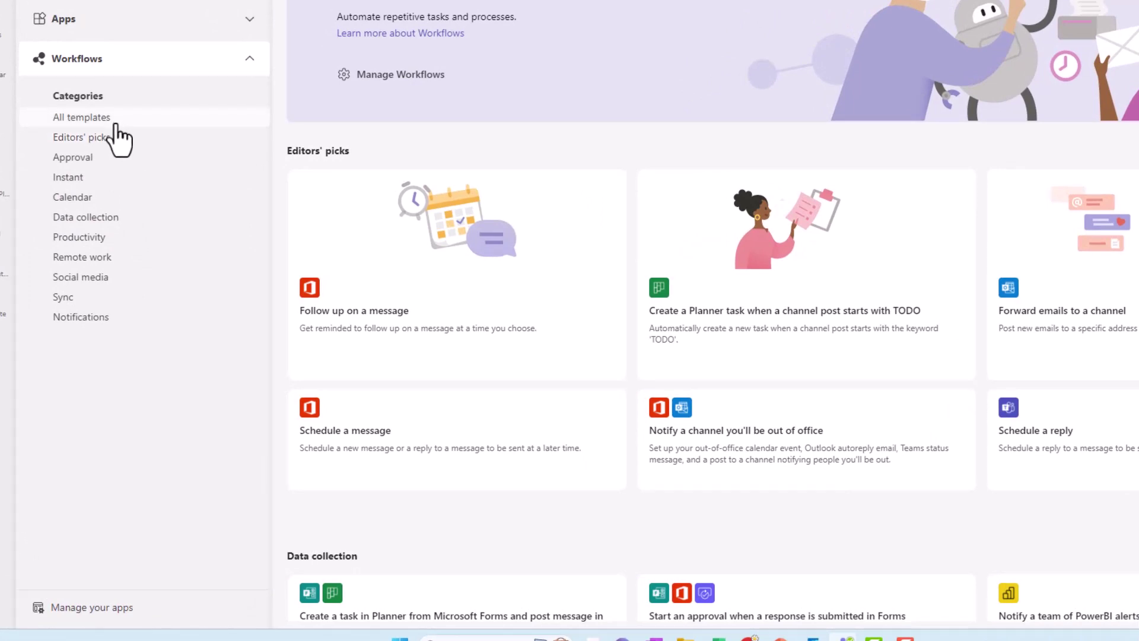
{"action": "left_click", "coordinate": [117, 120]}
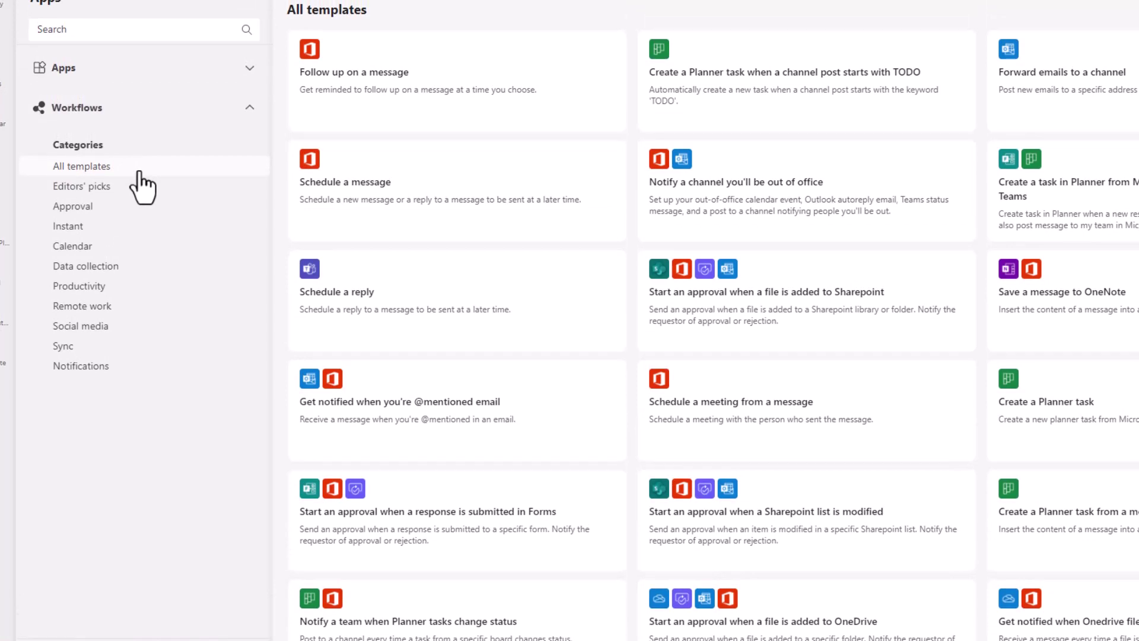
{"action": "left_click", "coordinate": [122, 228]}
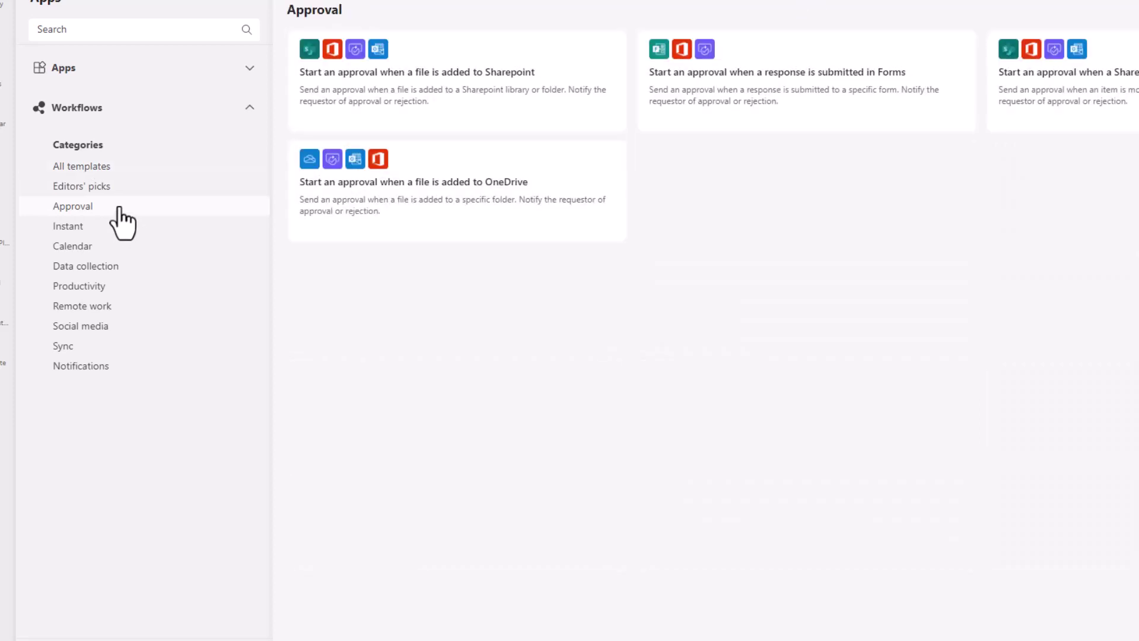
{"action": "left_click", "coordinate": [107, 287]}
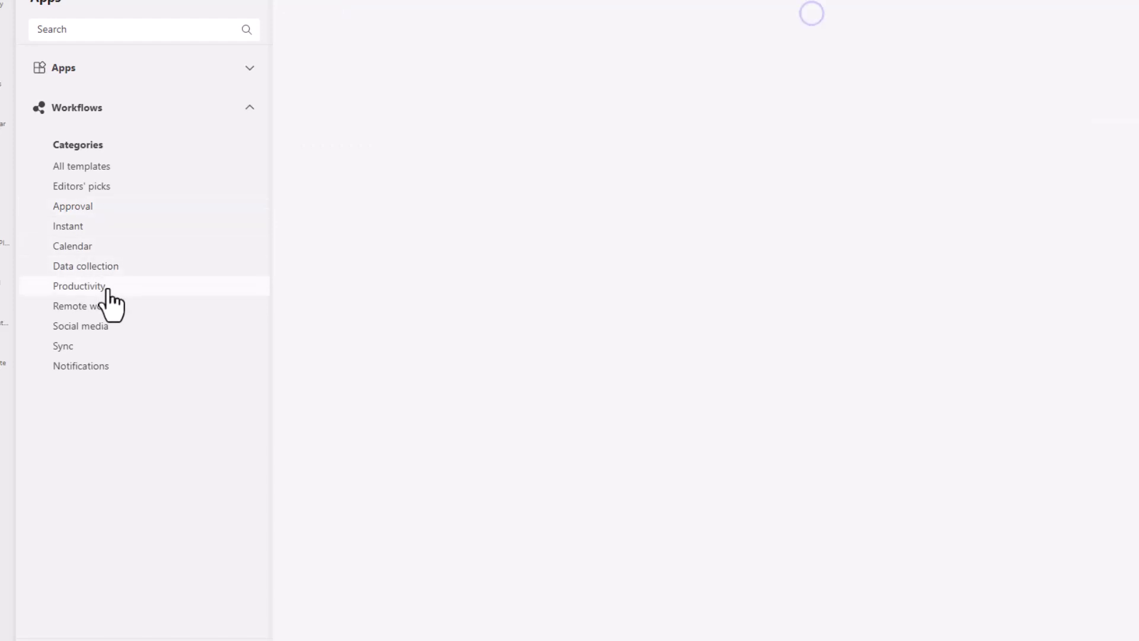
{"action": "left_click", "coordinate": [128, 328]}
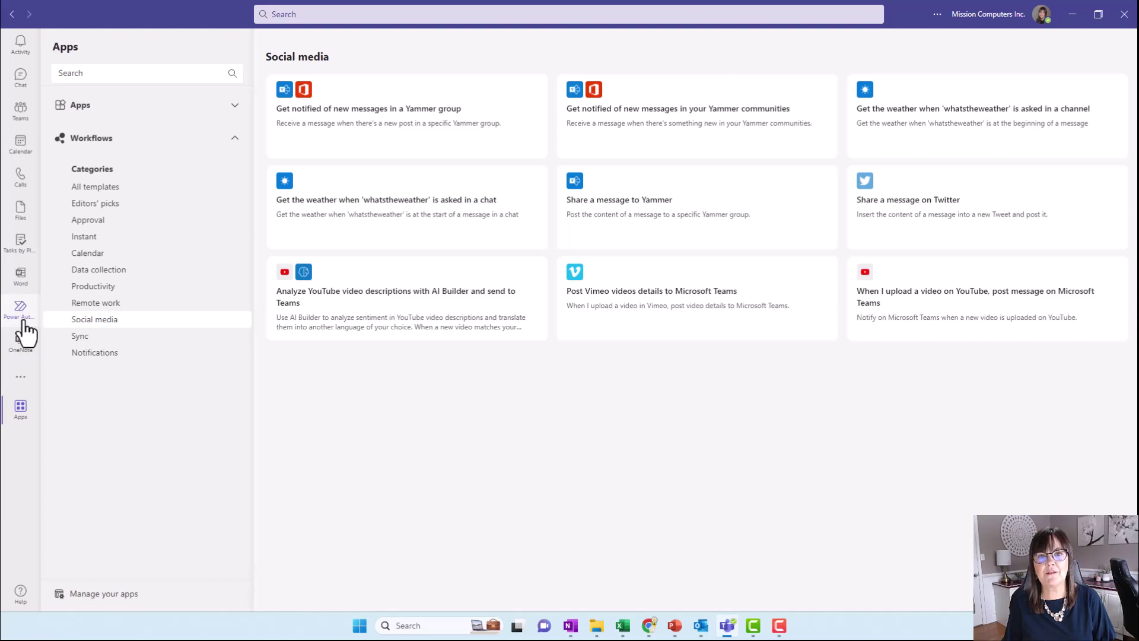
Search the apps for 'power', add Power Automate and launch it from the left rail.
{"action": "left_click", "coordinate": [21, 377]}
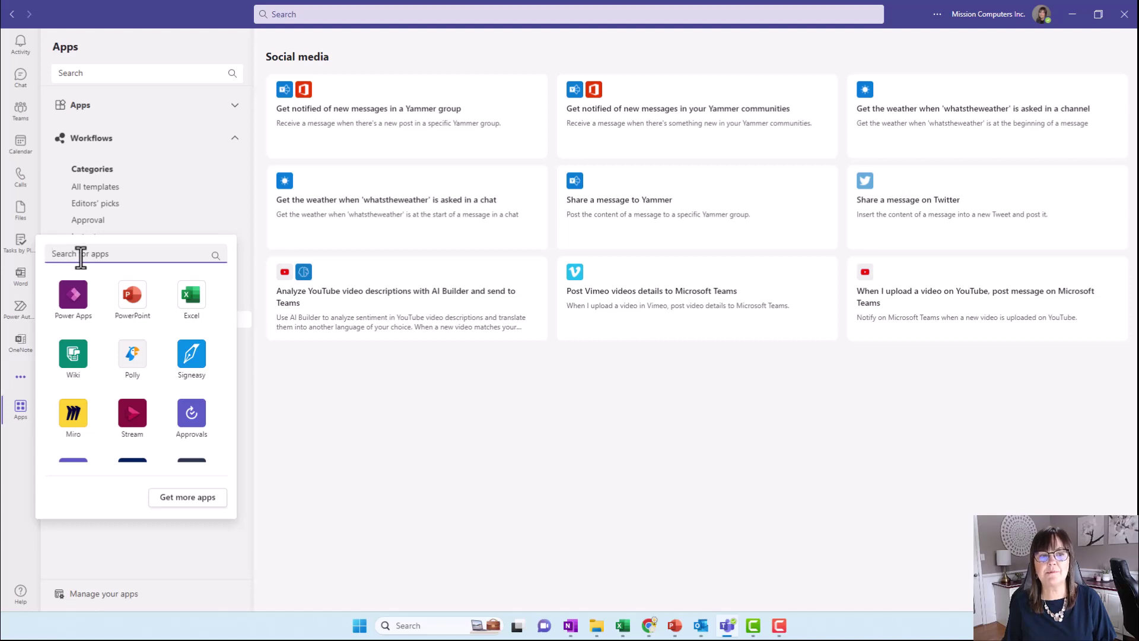
{"action": "type", "text": "power"}
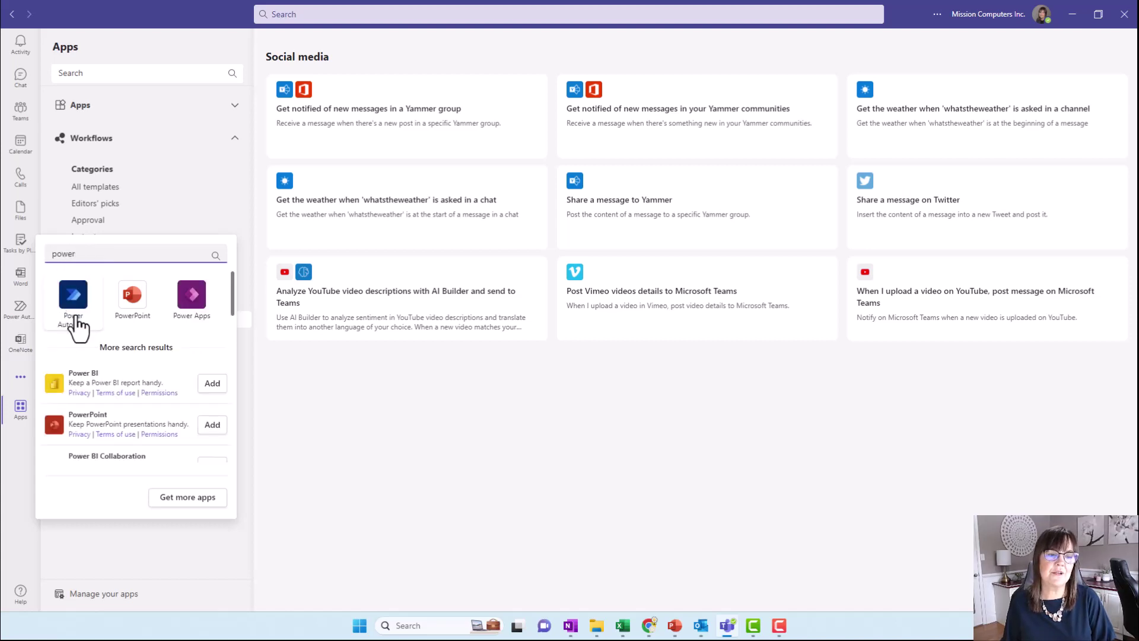
{"action": "left_click", "coordinate": [289, 402]}
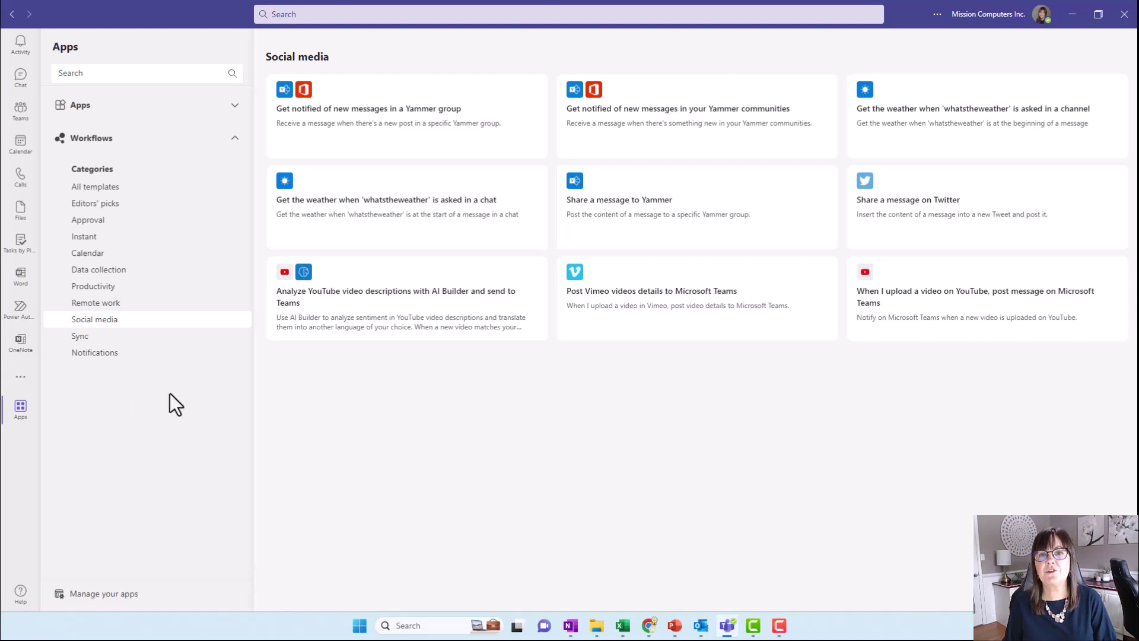
{"action": "left_click", "coordinate": [20, 308]}
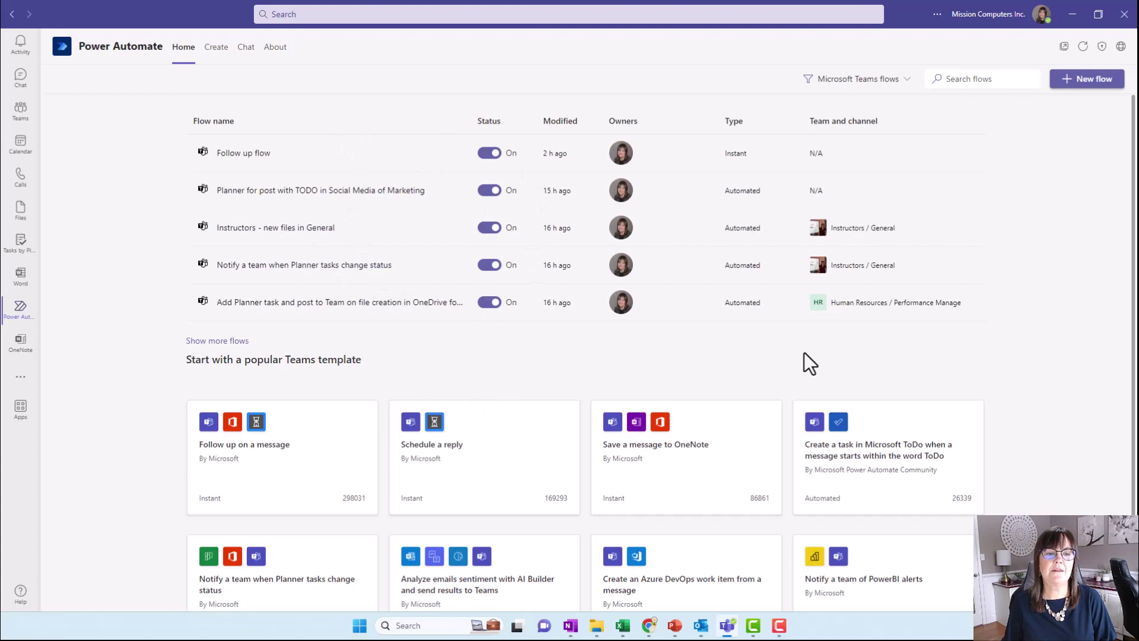
Scroll the Power Automate Home page down to the popular Teams templates.
{"action": "scroll", "coordinate": [1135, 383], "scroll_direction": "down", "scroll_amount": 2}
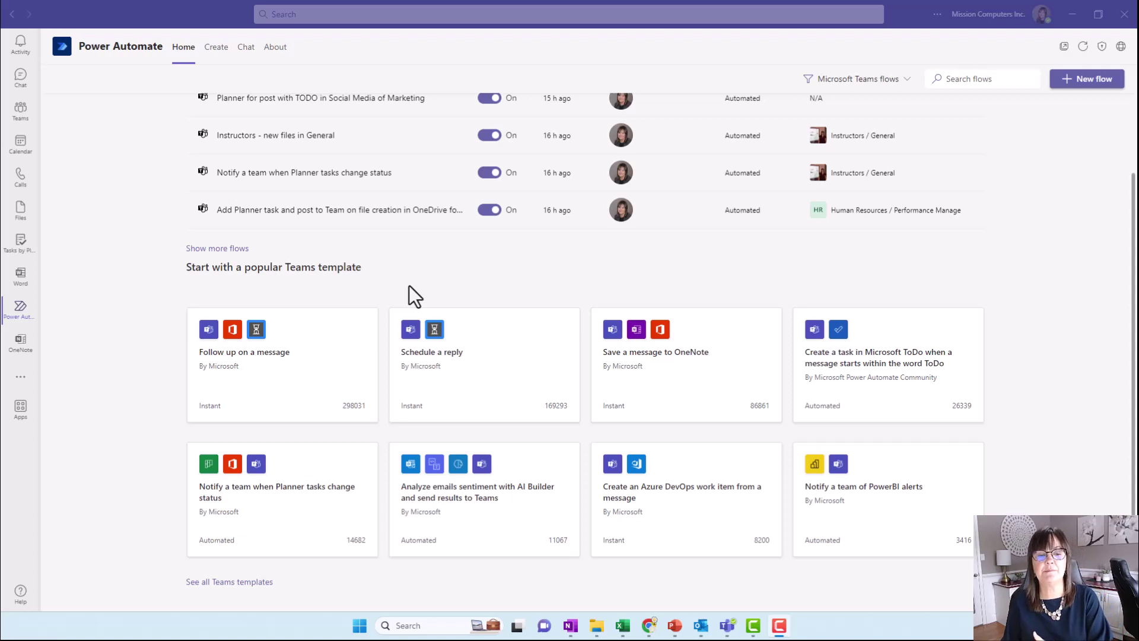
Open the complete Teams template gallery and filter it to Top picks.
{"action": "left_click", "coordinate": [256, 596]}
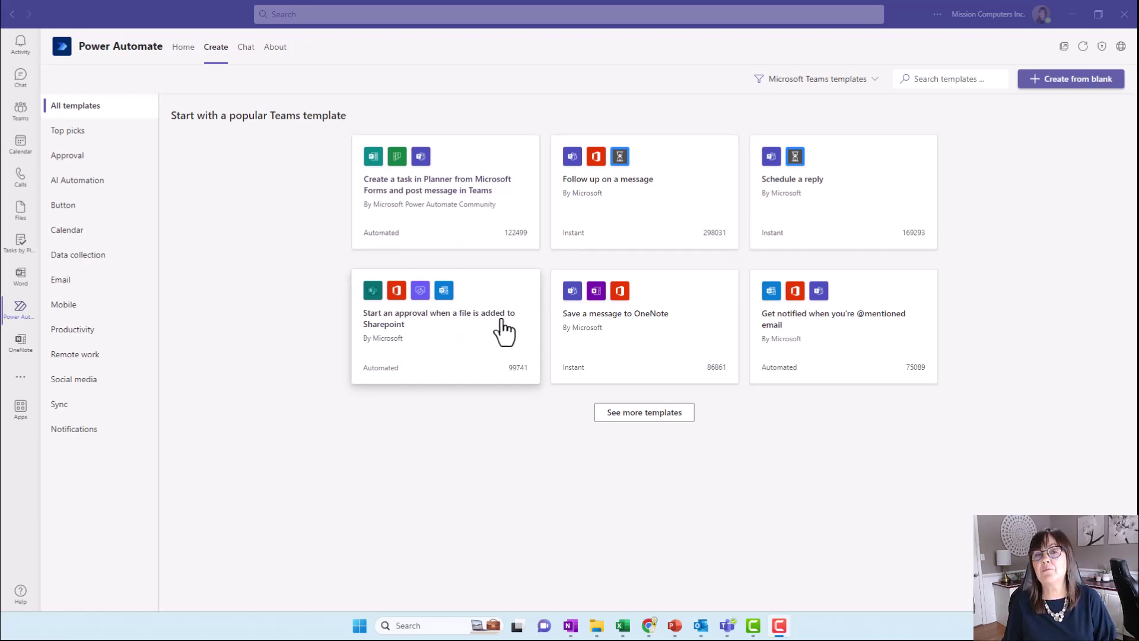
{"action": "left_click", "coordinate": [126, 132]}
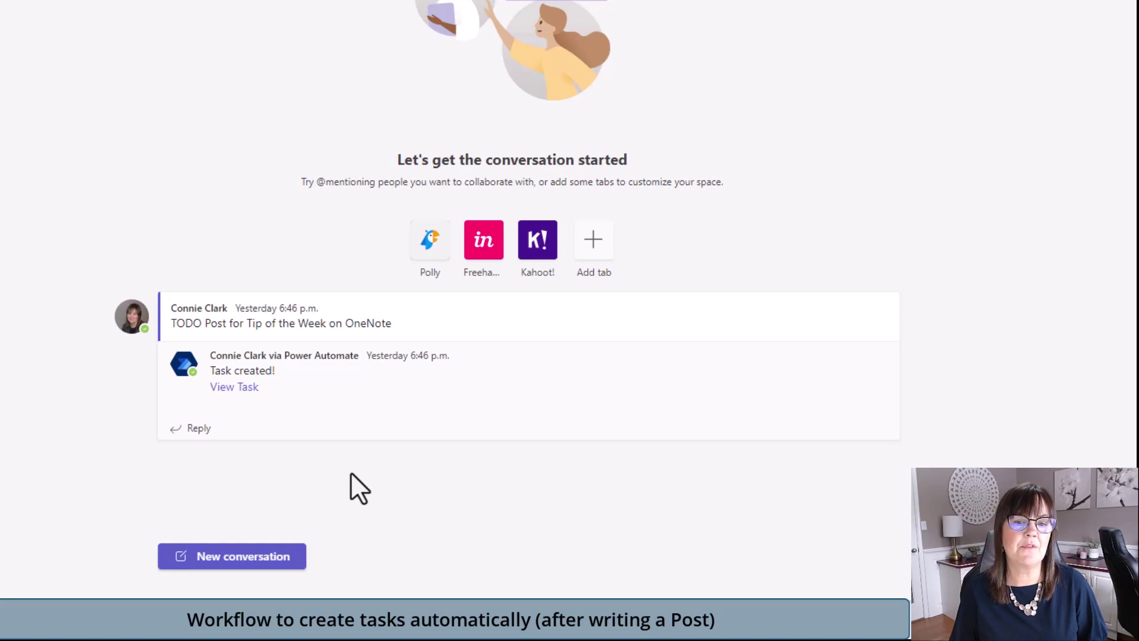
Post 'TODO Post about Workflows in Teams' and drag the resulting Planner task into To do.
{"action": "left_click", "coordinate": [235, 558]}
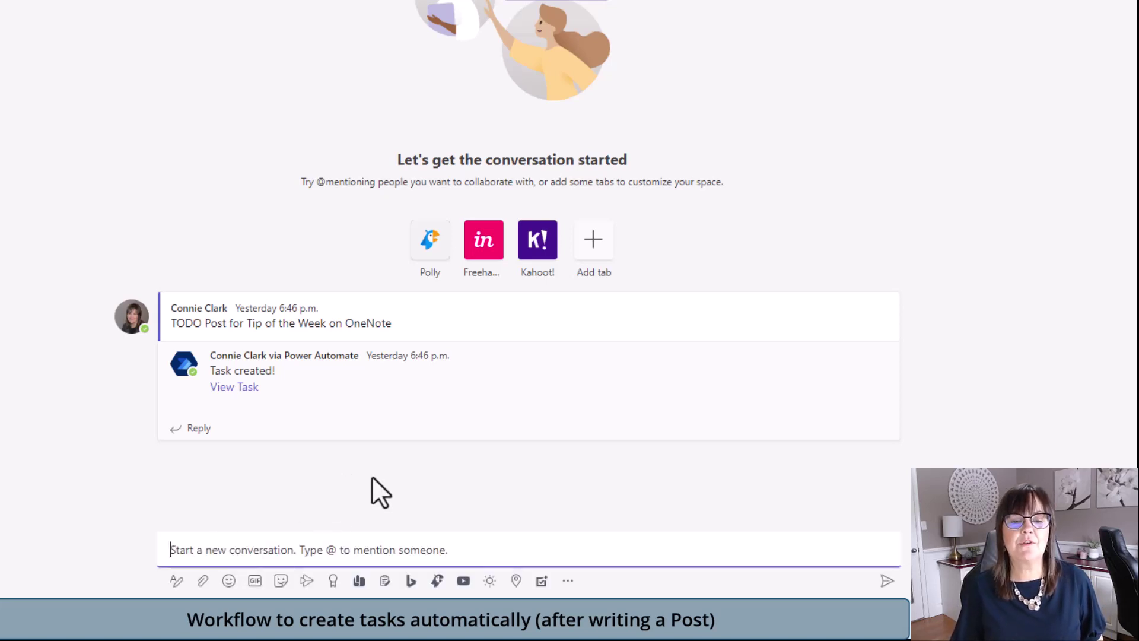
{"action": "type", "text": "TODO"}
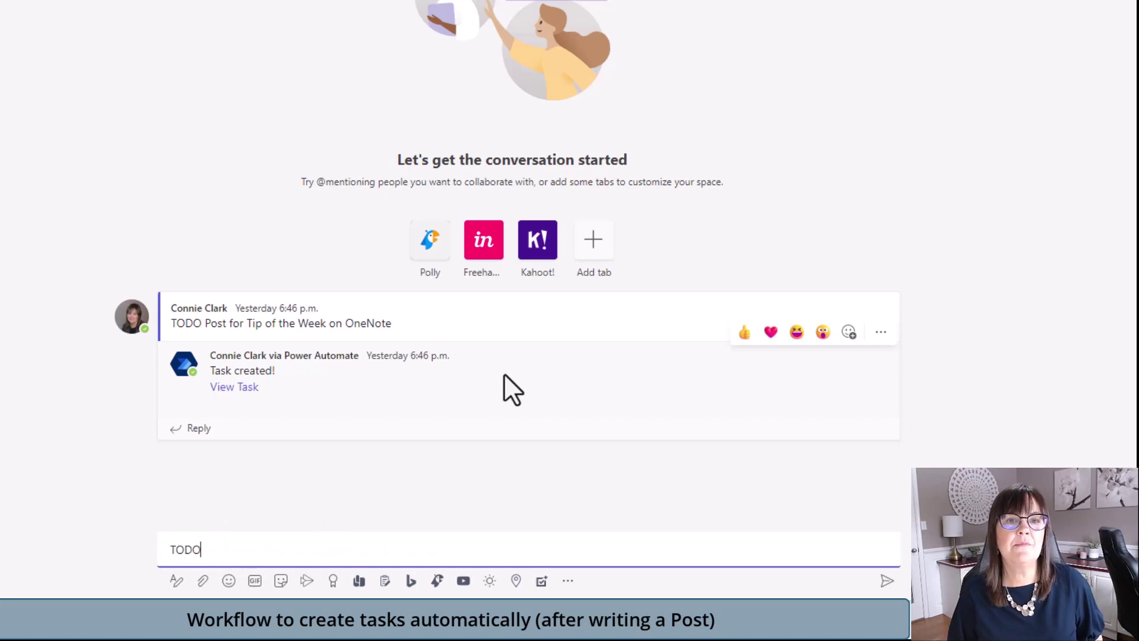
{"action": "type", "text": " Post about Workflows in Teams"}
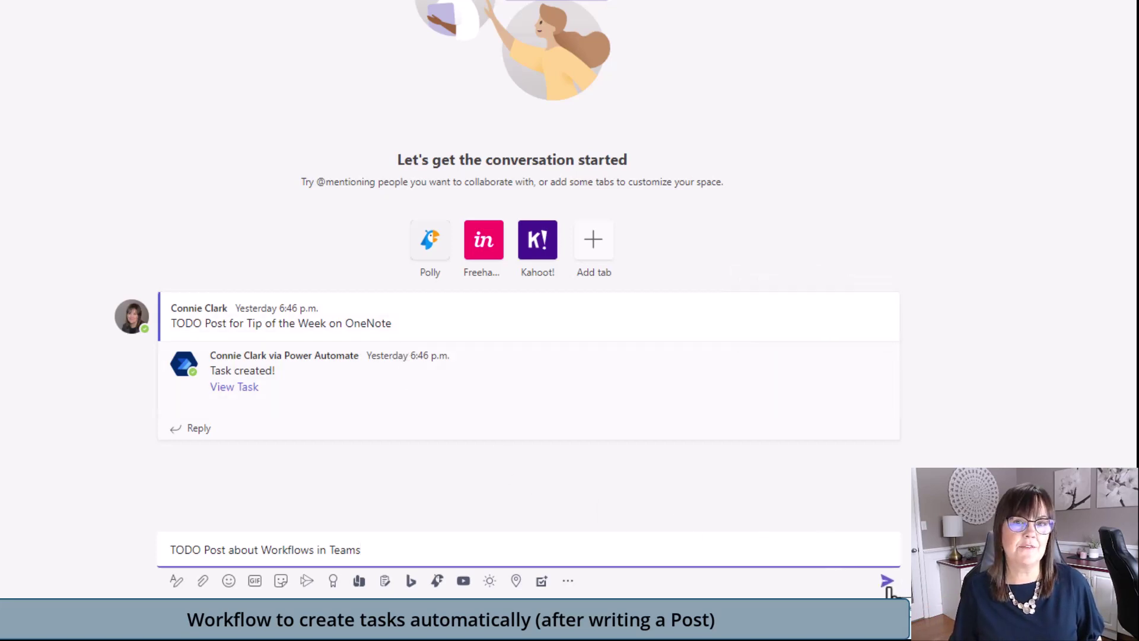
{"action": "left_click", "coordinate": [852, 576]}
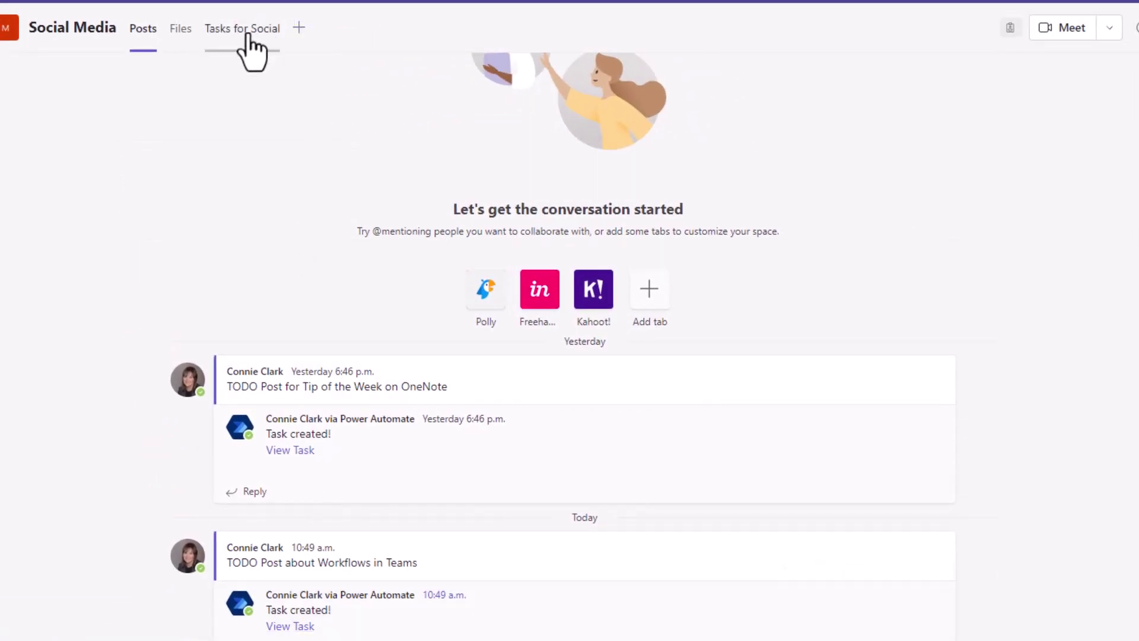
{"action": "left_click", "coordinate": [248, 34]}
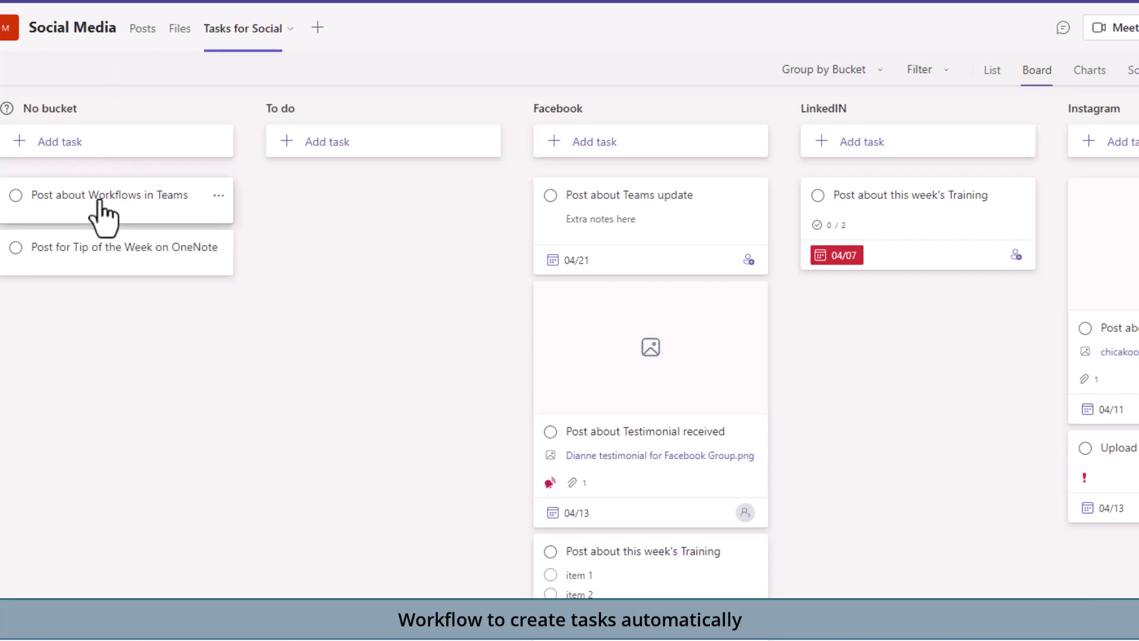
{"action": "left_click_drag", "start_coordinate": [102, 202], "coordinate": [912, 317]}
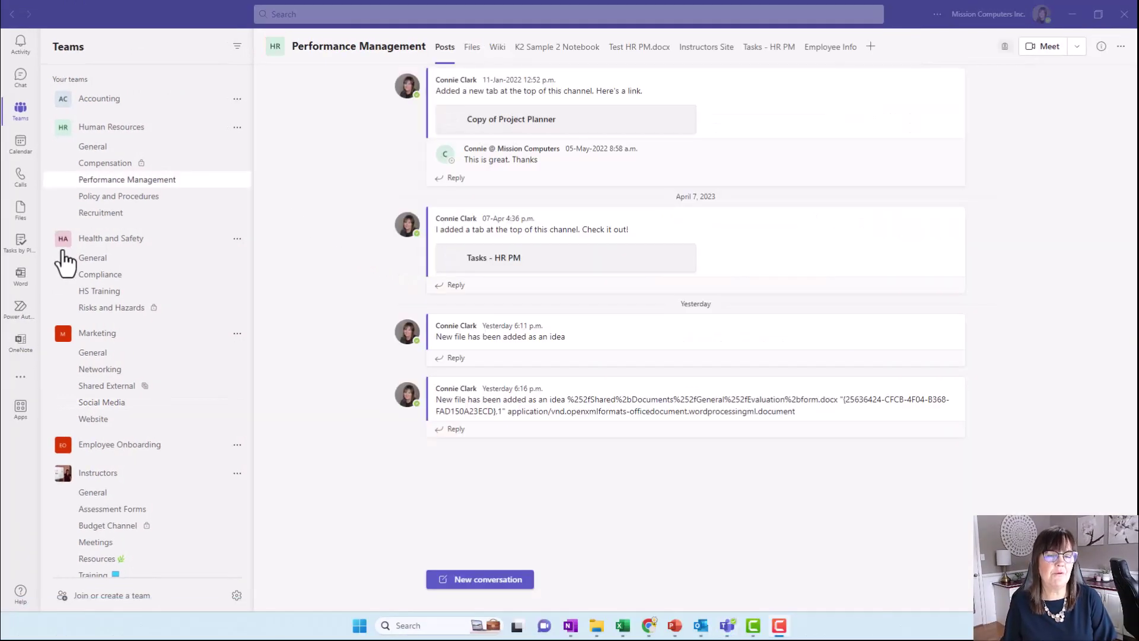
Turn off the Follow up flow in Power Automate and delete it.
{"action": "left_click", "coordinate": [17, 320]}
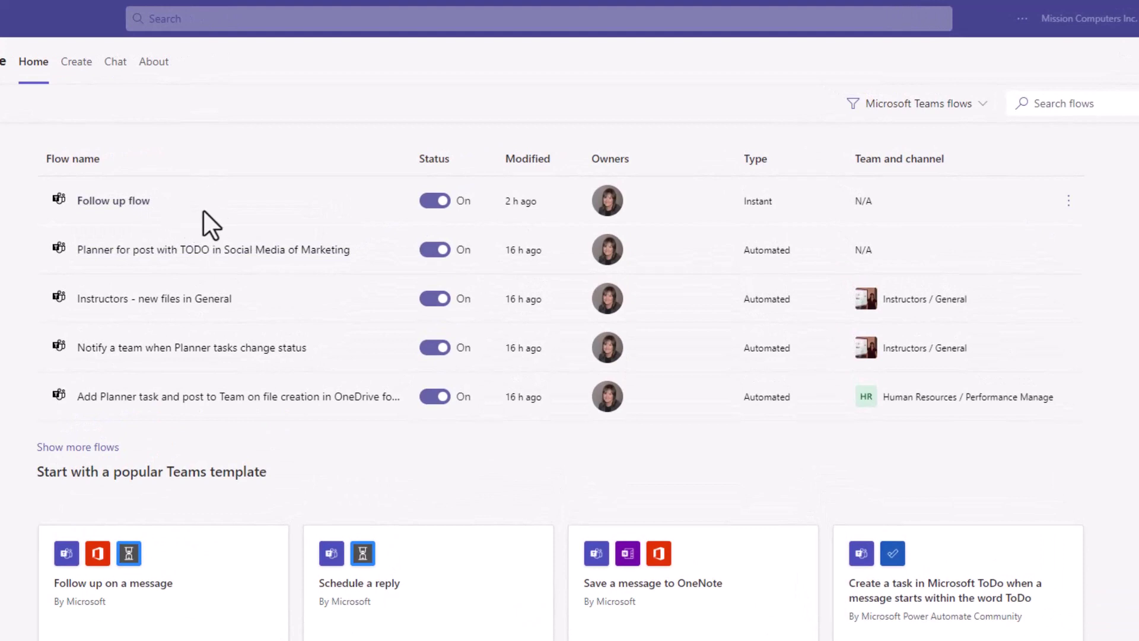
{"action": "left_click", "coordinate": [434, 200]}
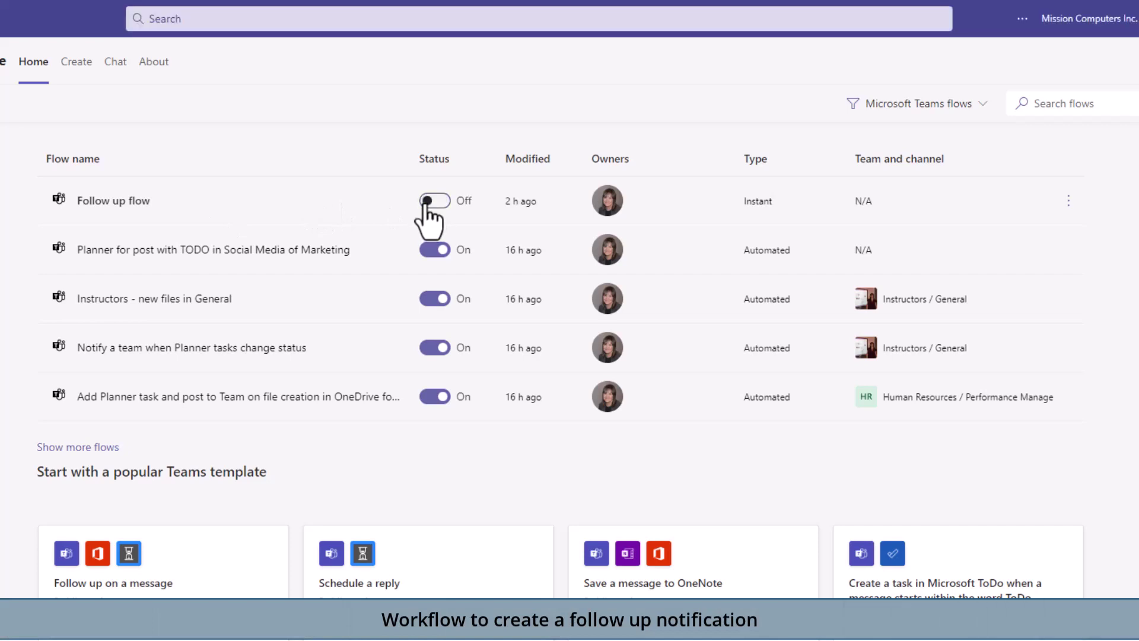
{"action": "left_click", "coordinate": [1068, 203]}
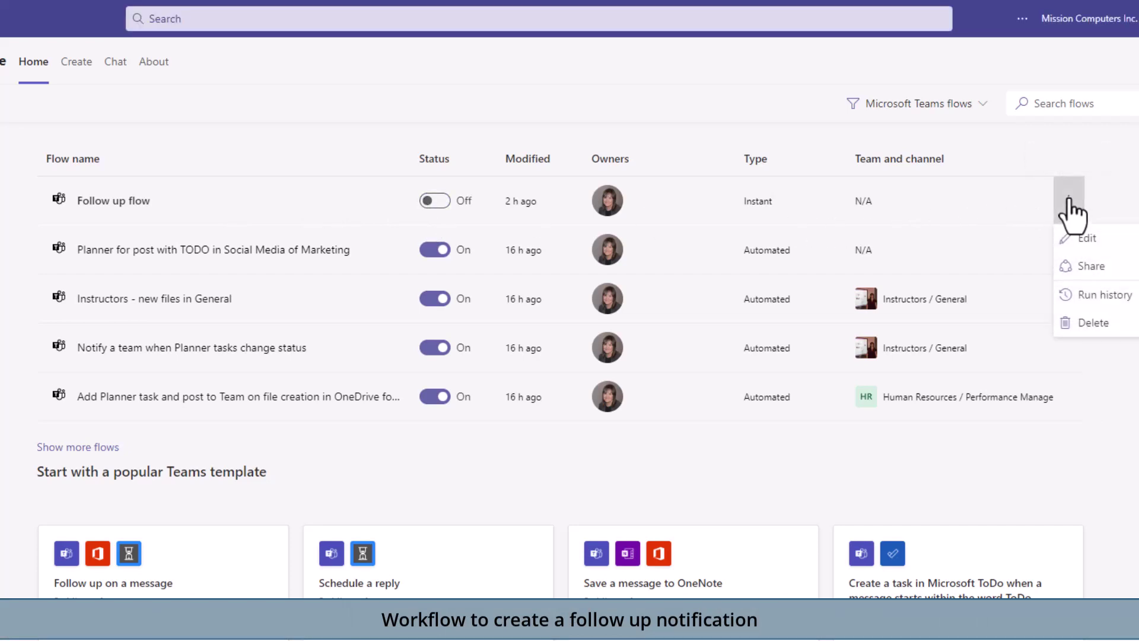
{"action": "left_click", "coordinate": [1093, 324]}
{"action": "key", "text": "Return"}
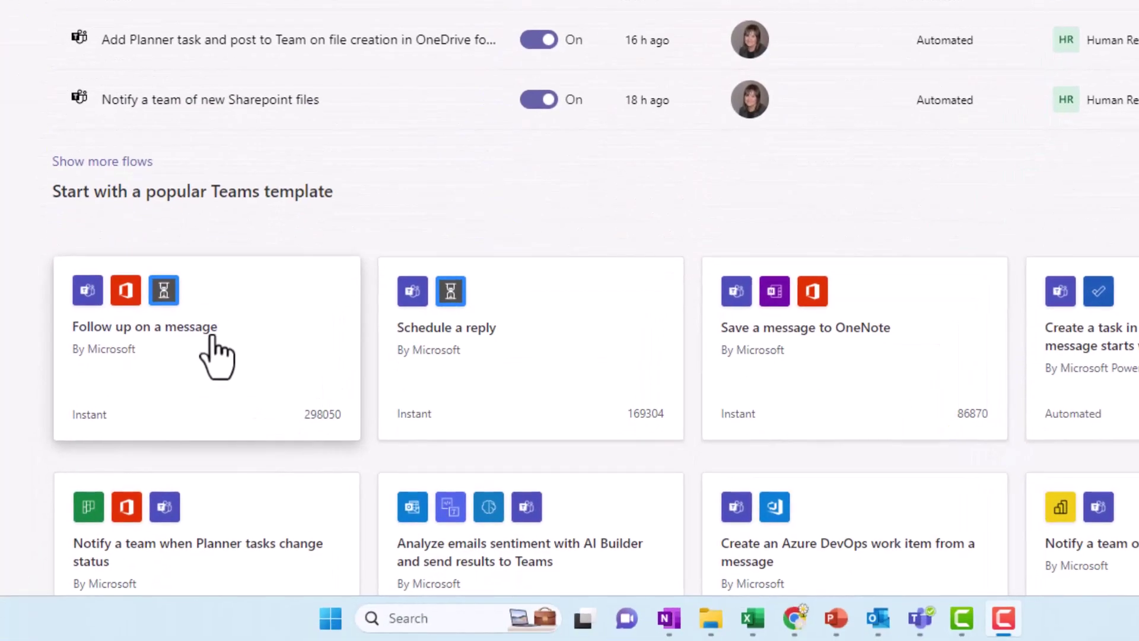
Use the Follow up on a message template, retitle it 'Follow up on a Post or Chat', and create it.
{"action": "left_click", "coordinate": [220, 356]}
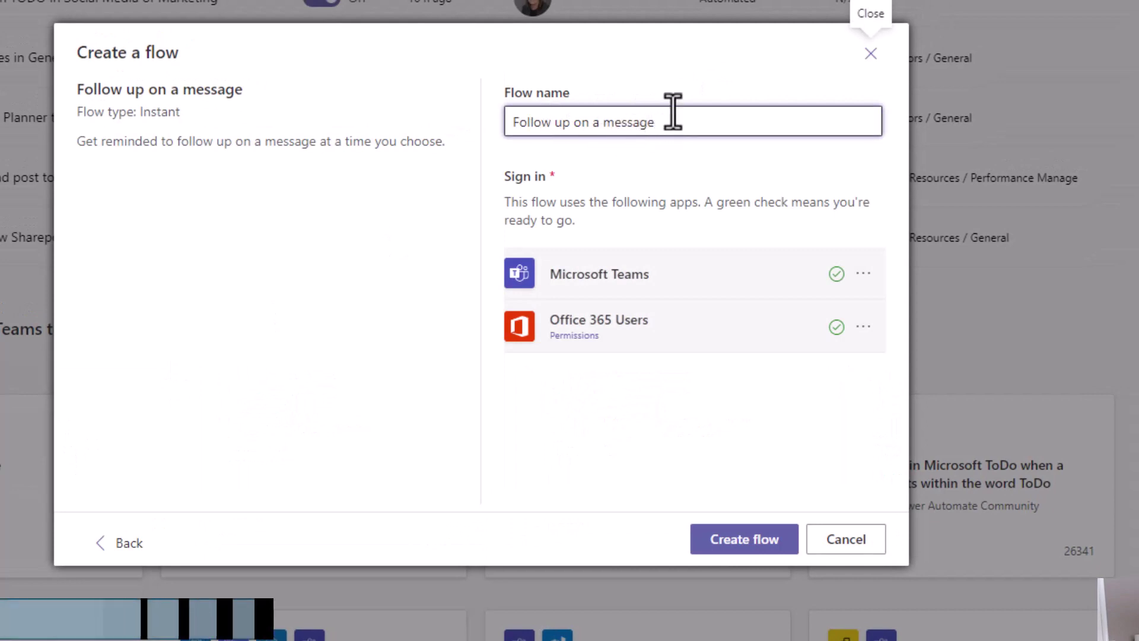
{"action": "double_click", "coordinate": [627, 124]}
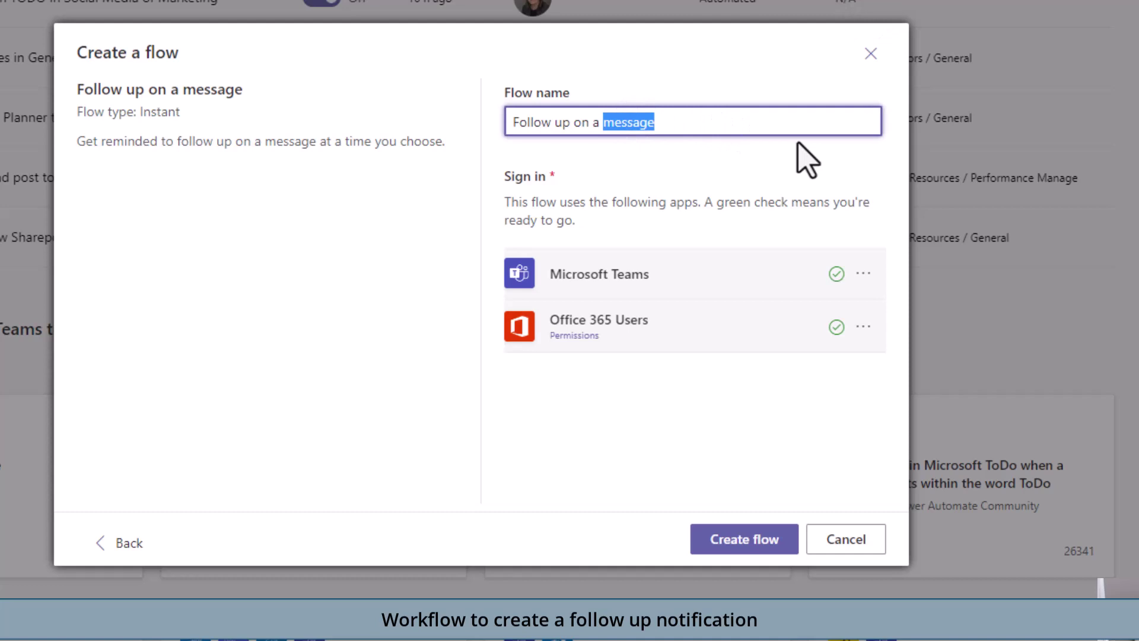
{"action": "type", "text": "Post or Chat"}
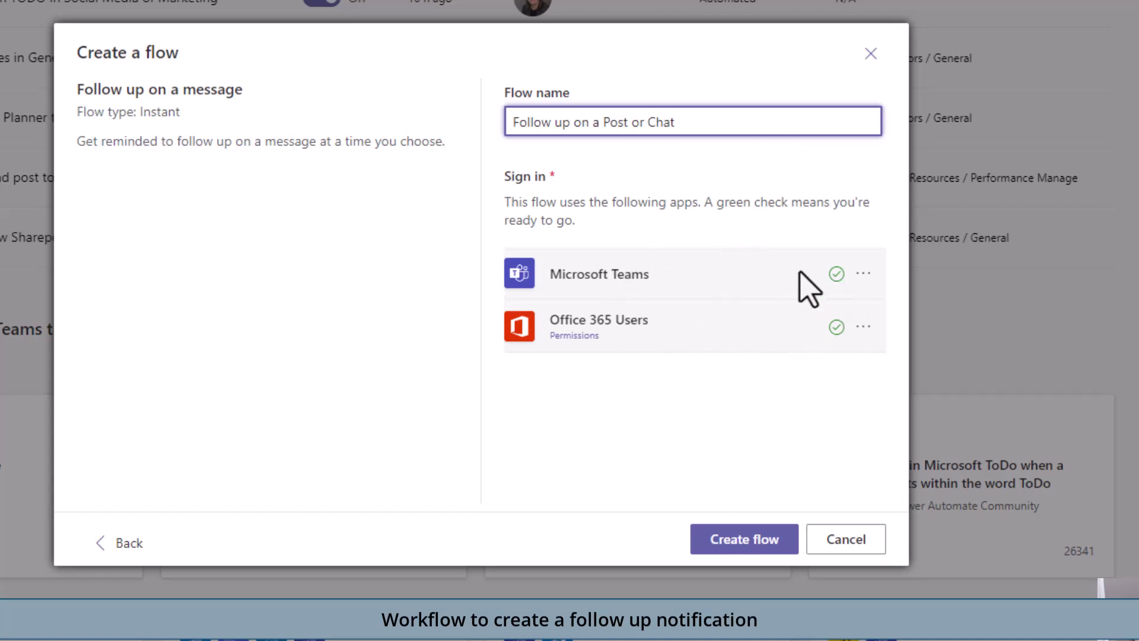
{"action": "left_click", "coordinate": [764, 549]}
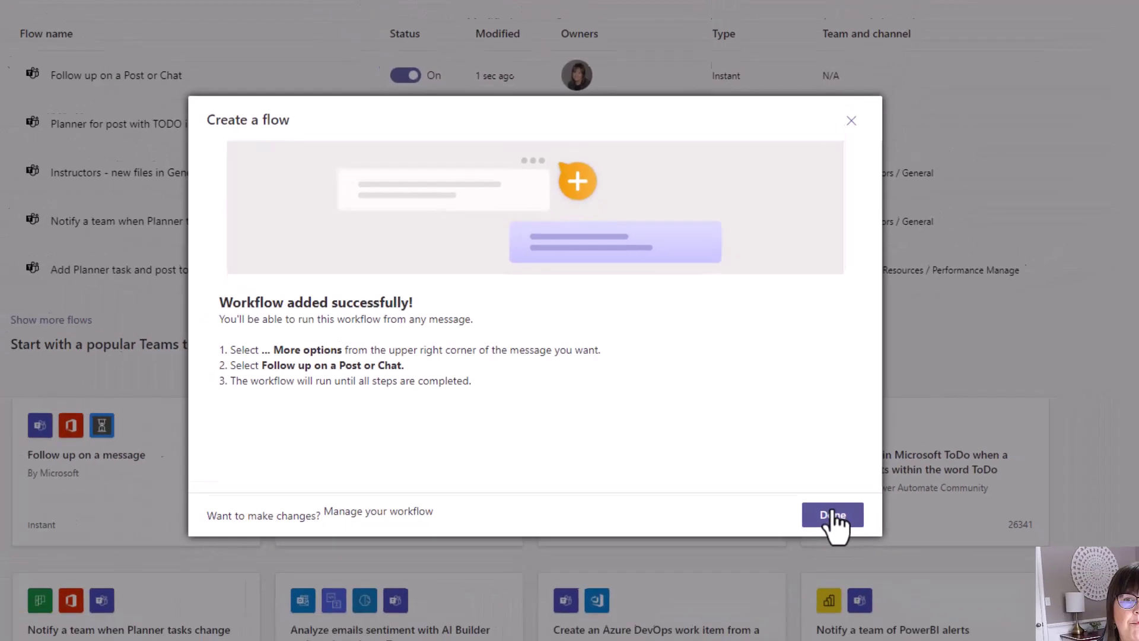
{"action": "left_click", "coordinate": [833, 516]}
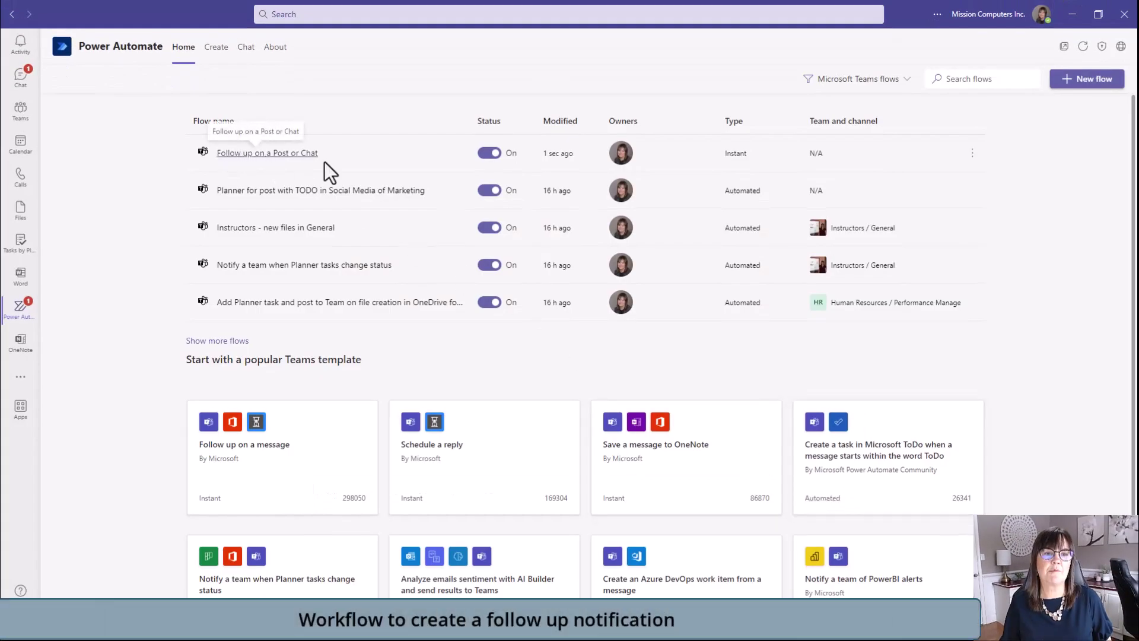
Back in the team channels, expand the full More actions list for the 6:11 p.m. post.
{"action": "left_click", "coordinate": [23, 118]}
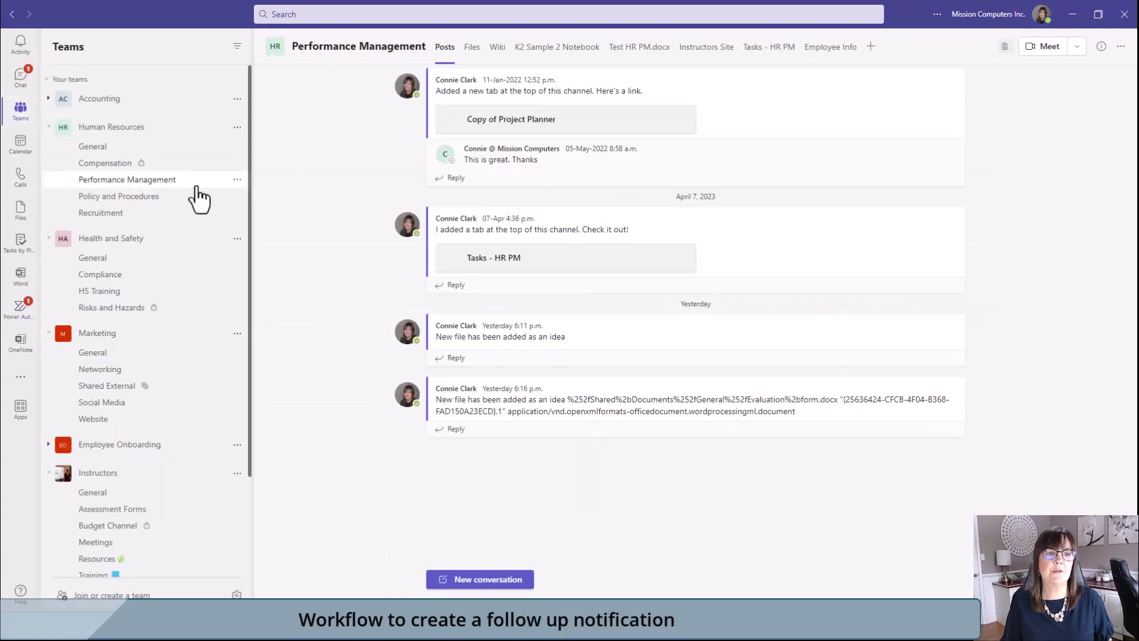
{"action": "mouse_move", "coordinate": [951, 320]}
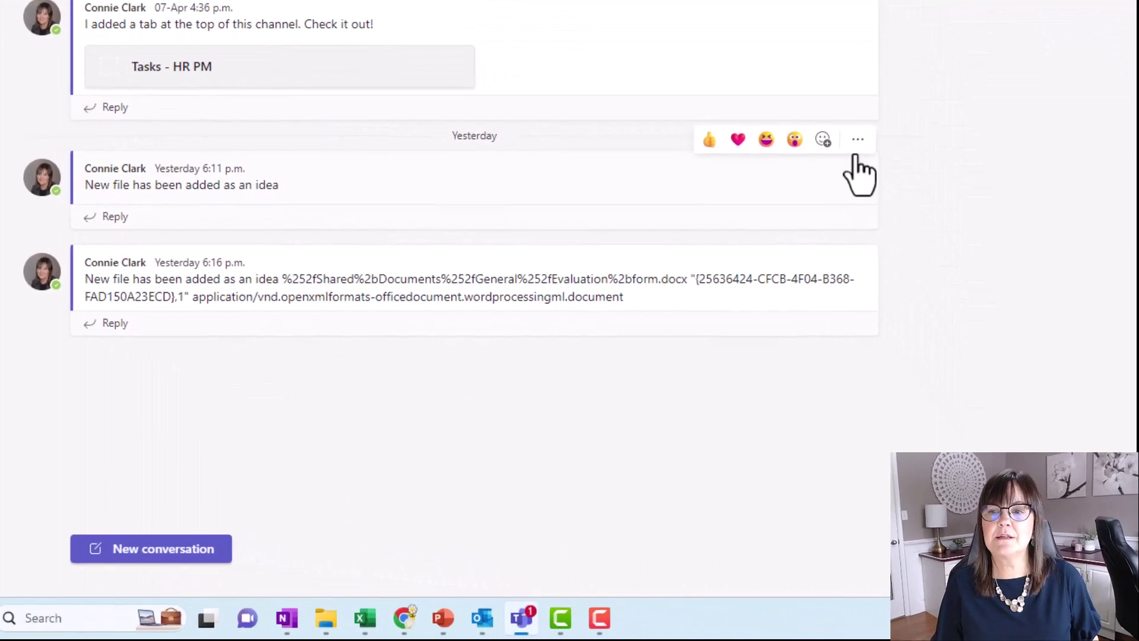
{"action": "left_click", "coordinate": [858, 140]}
{"action": "mouse_move", "coordinate": [854, 426]}
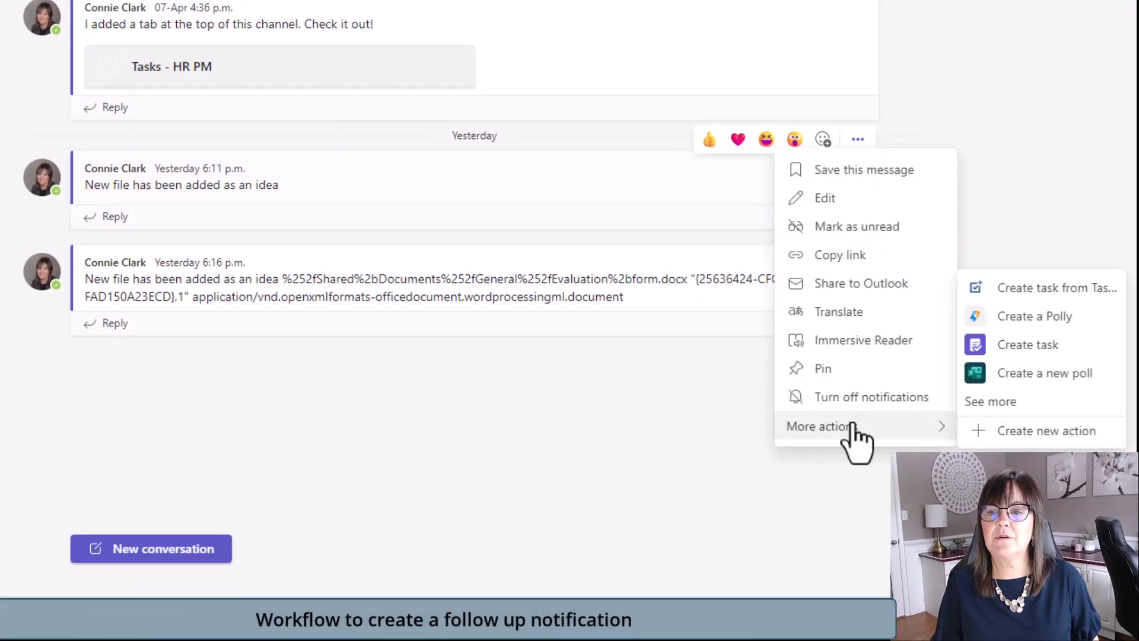
{"action": "left_click", "coordinate": [1026, 404]}
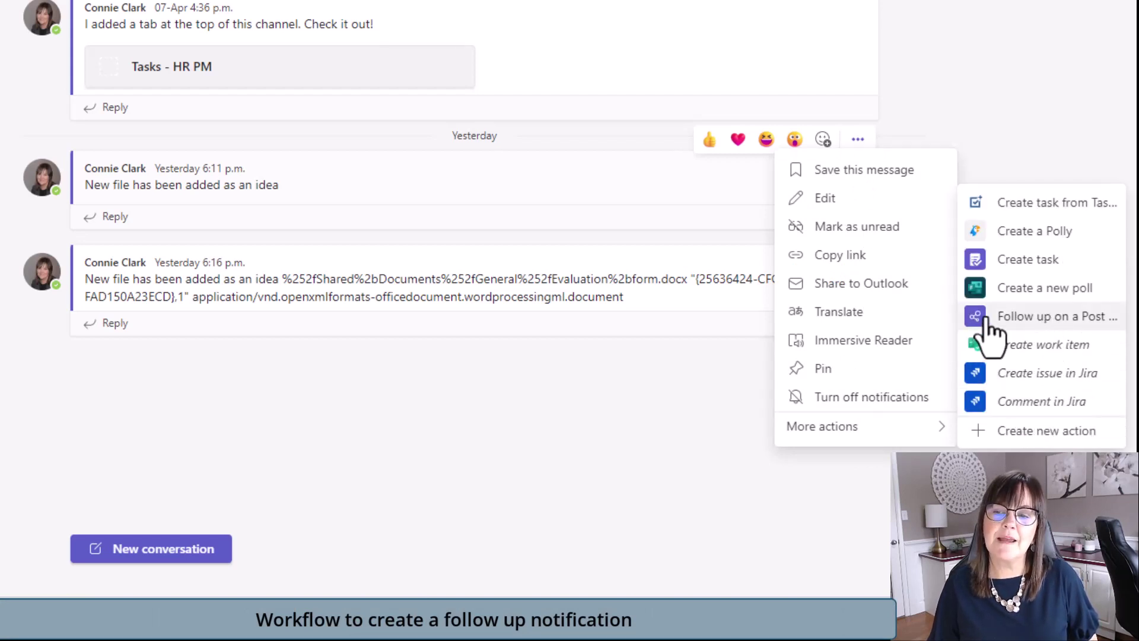
Add a follow-up reminder for Apr 20, 2023 at 3:00 p.m. with note 'Review Document'.
{"action": "left_click", "coordinate": [1007, 332]}
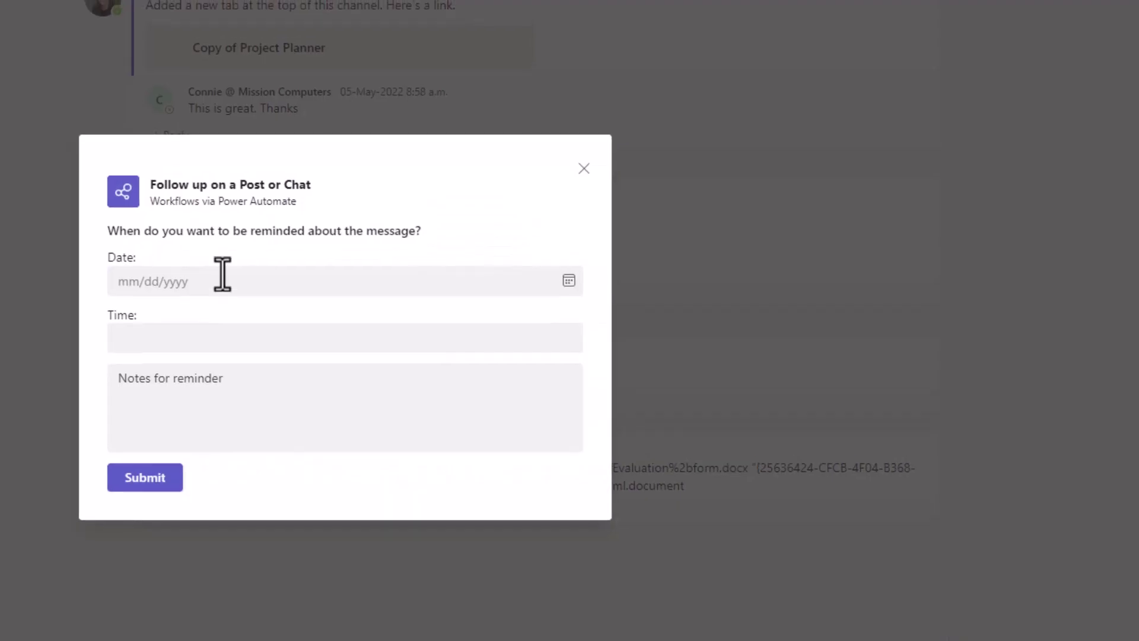
{"action": "left_click", "coordinate": [222, 274]}
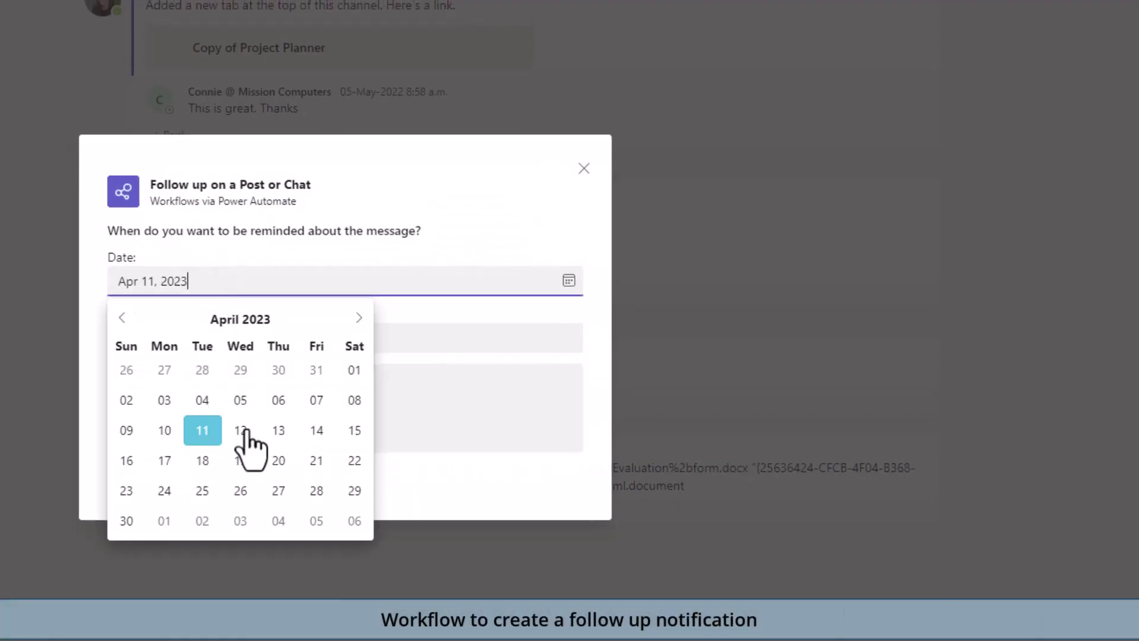
{"action": "left_click", "coordinate": [279, 460]}
{"action": "left_click", "coordinate": [205, 336]}
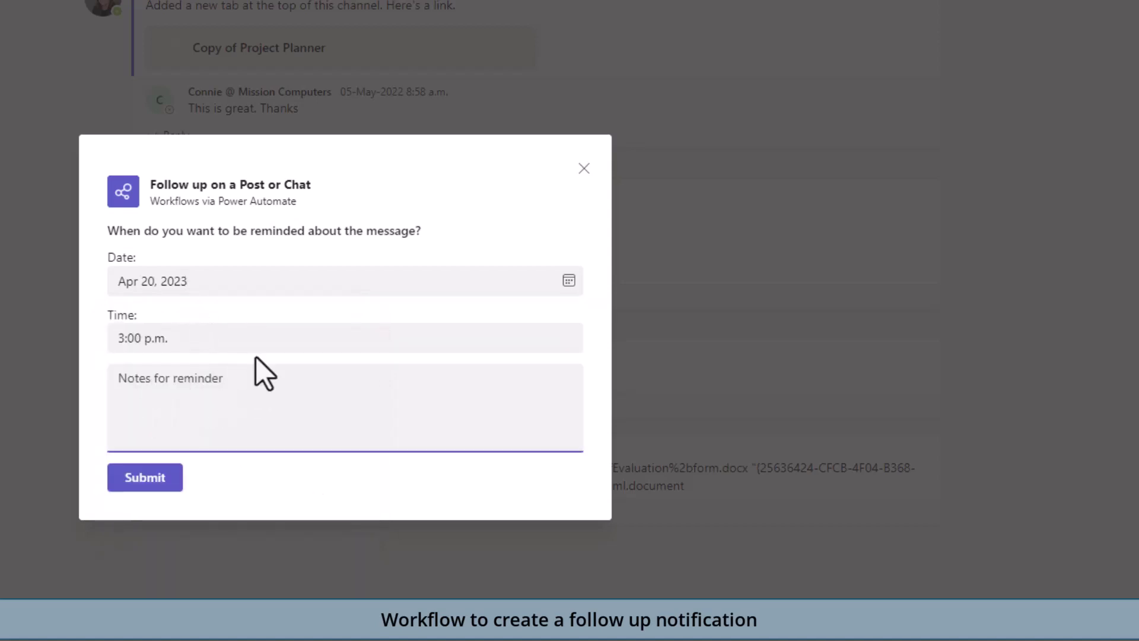
{"action": "type", "text": "Review Document"}
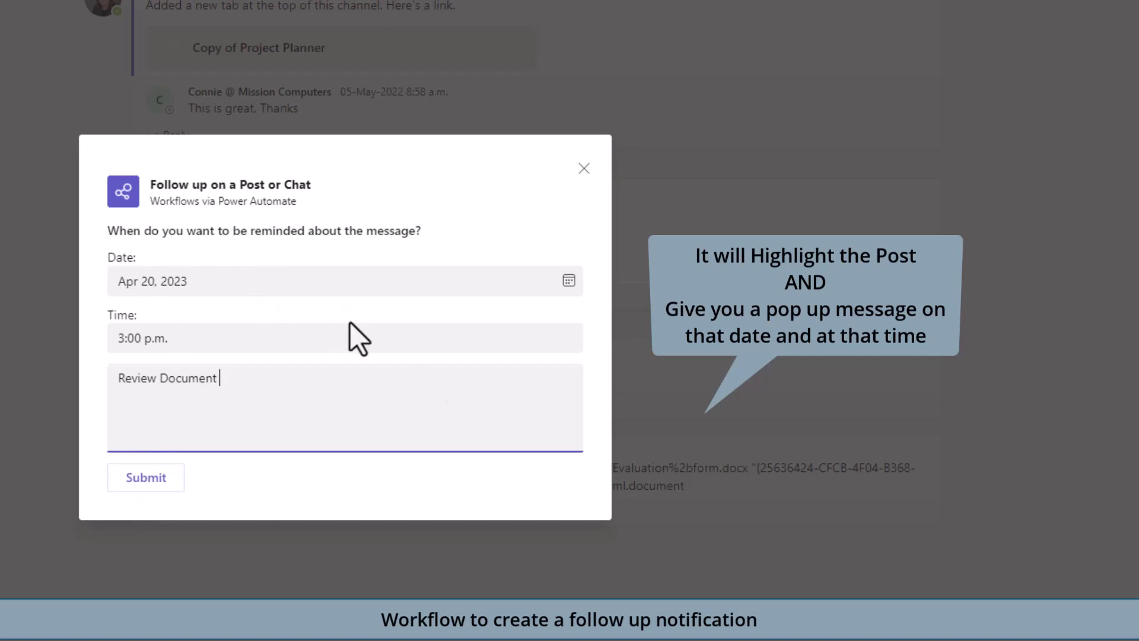
{"action": "left_click", "coordinate": [151, 478]}
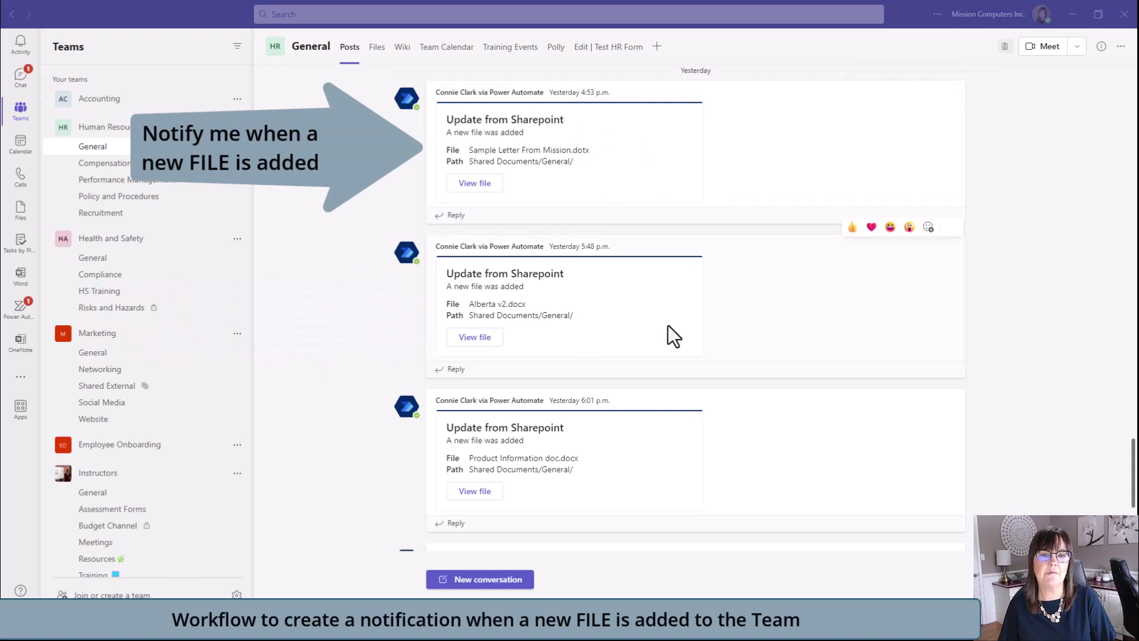
Scroll through the Update from Sharepoint new-file posts in Human Resources General.
{"action": "scroll", "coordinate": [765, 385], "scroll_direction": "down", "scroll_amount": 5}
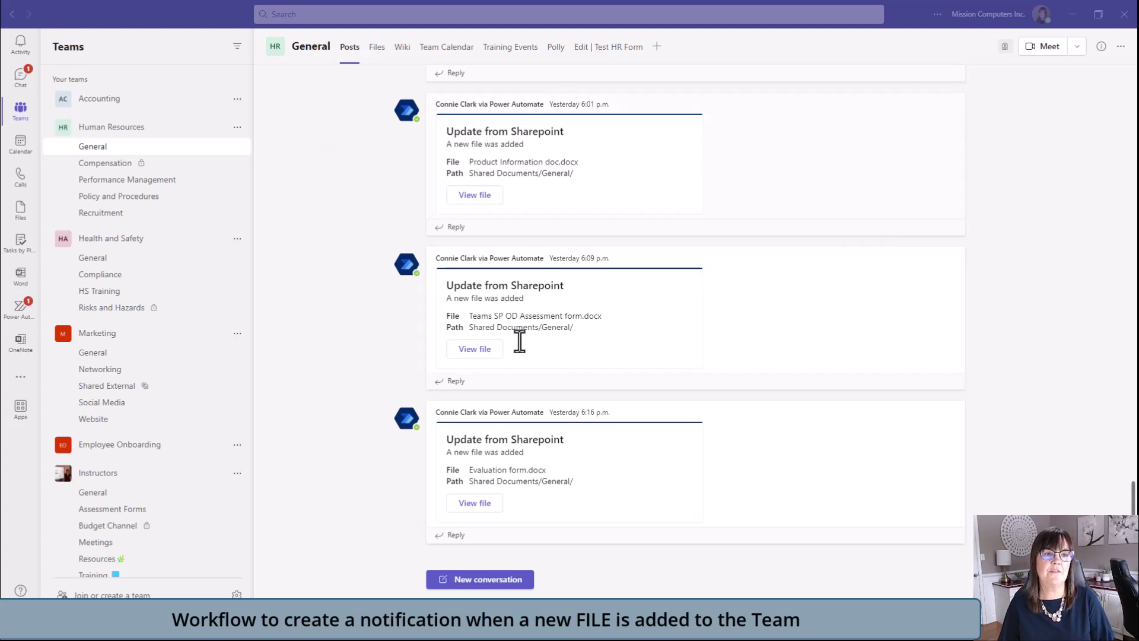
Open the Health and Safety General channel, then open and dismiss the December 1 post's options menu.
{"action": "left_click", "coordinate": [148, 265]}
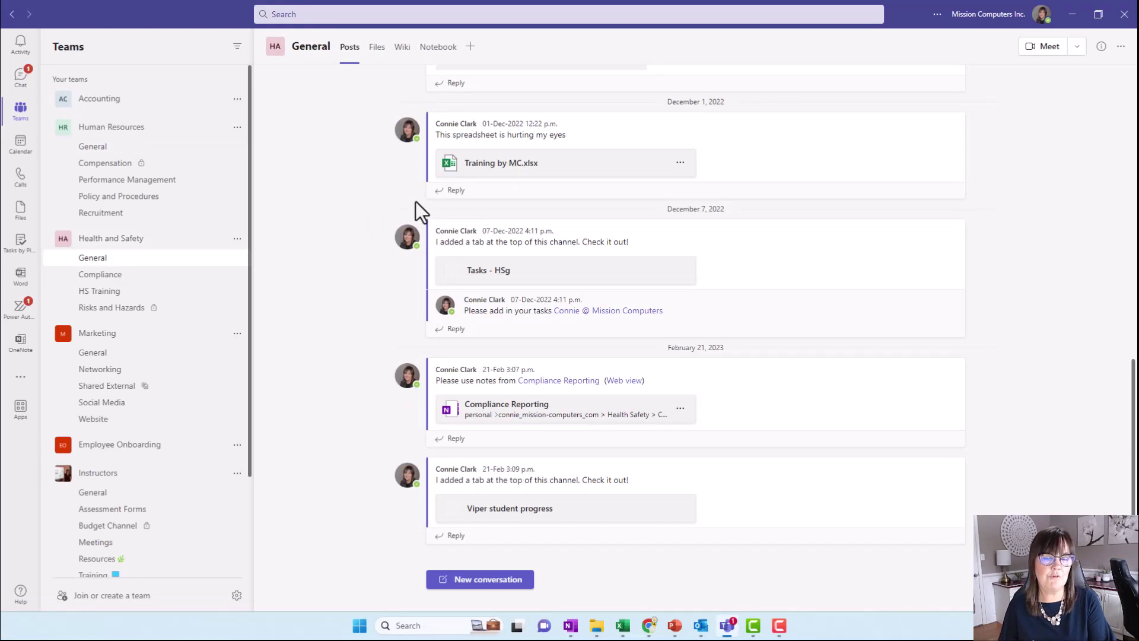
{"action": "mouse_move", "coordinate": [947, 137]}
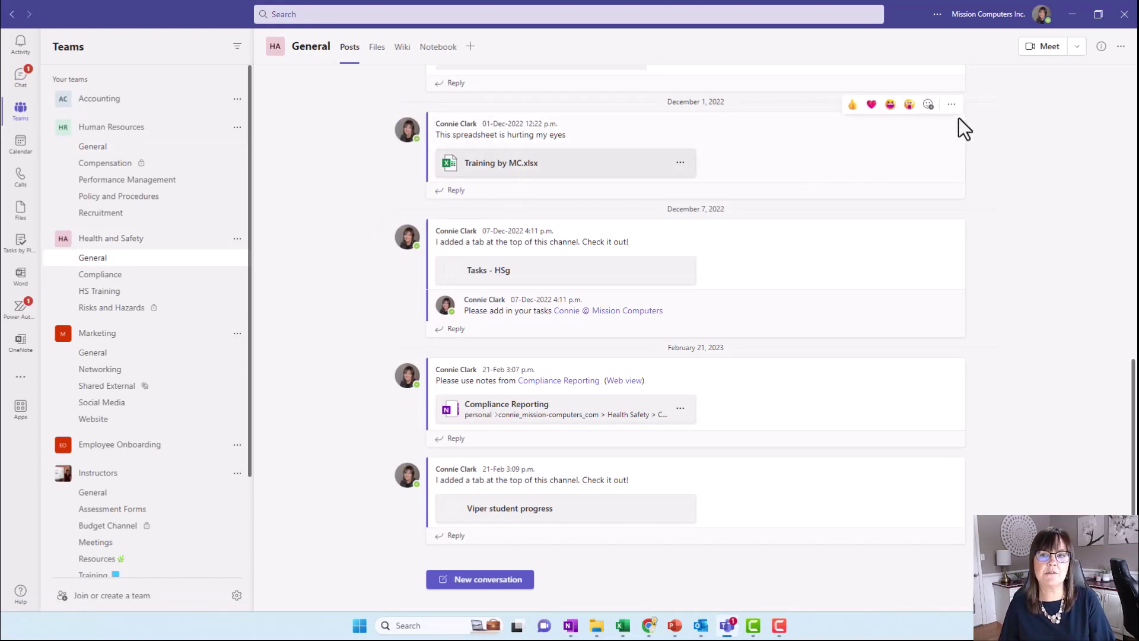
{"action": "left_click", "coordinate": [951, 104]}
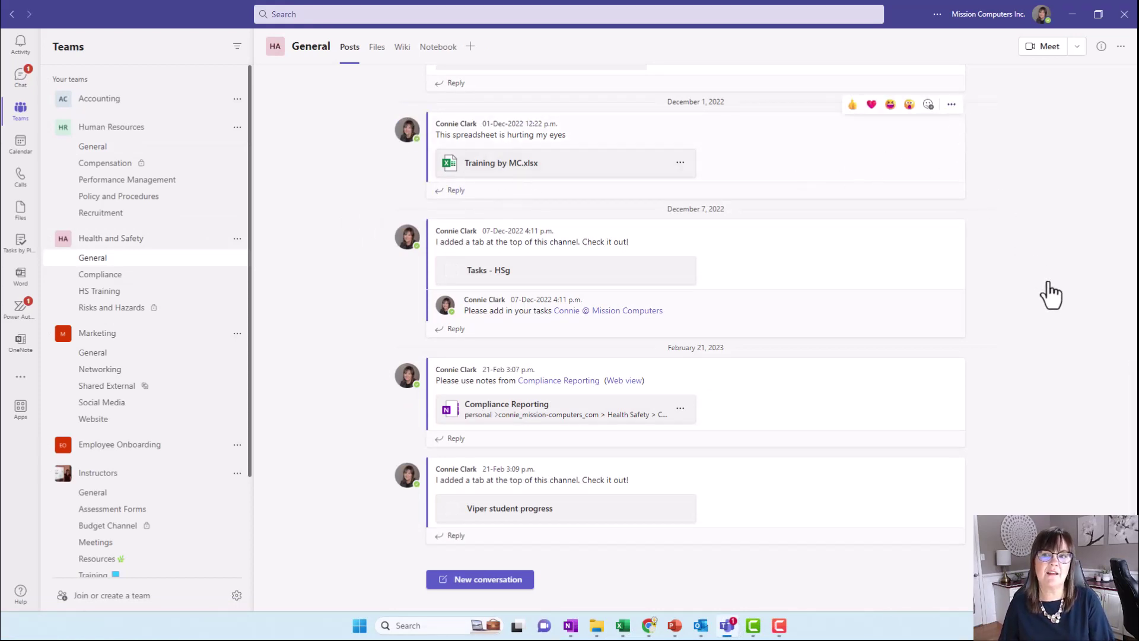
{"action": "left_click", "coordinate": [337, 294]}
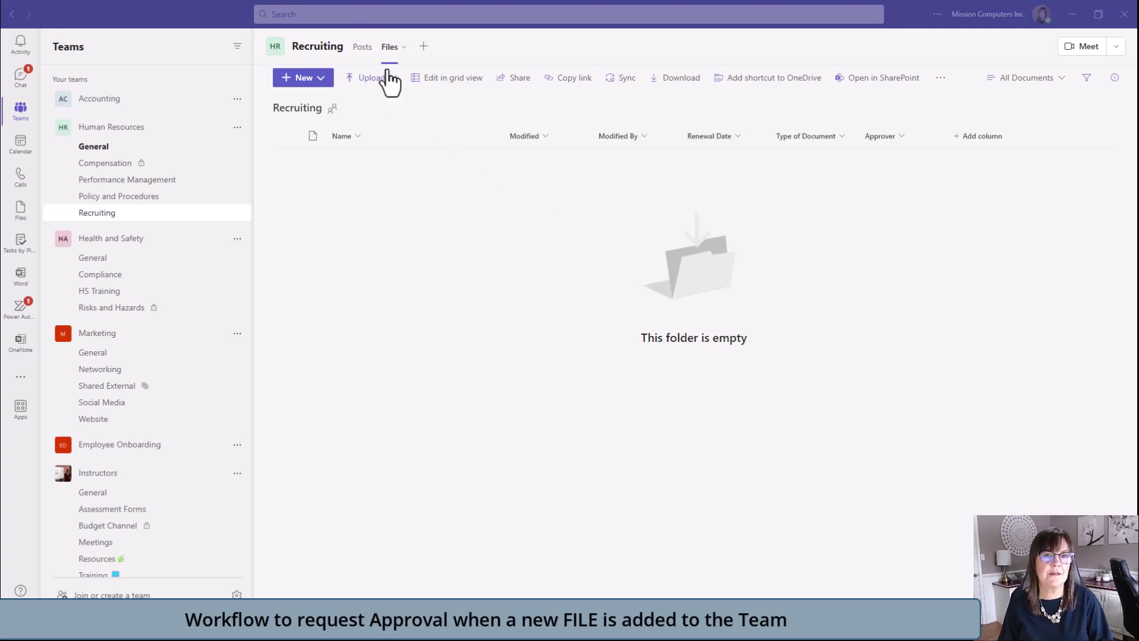
In Power Automate, browse all Teams flow templates and filter them to Approval.
{"action": "left_click", "coordinate": [21, 308]}
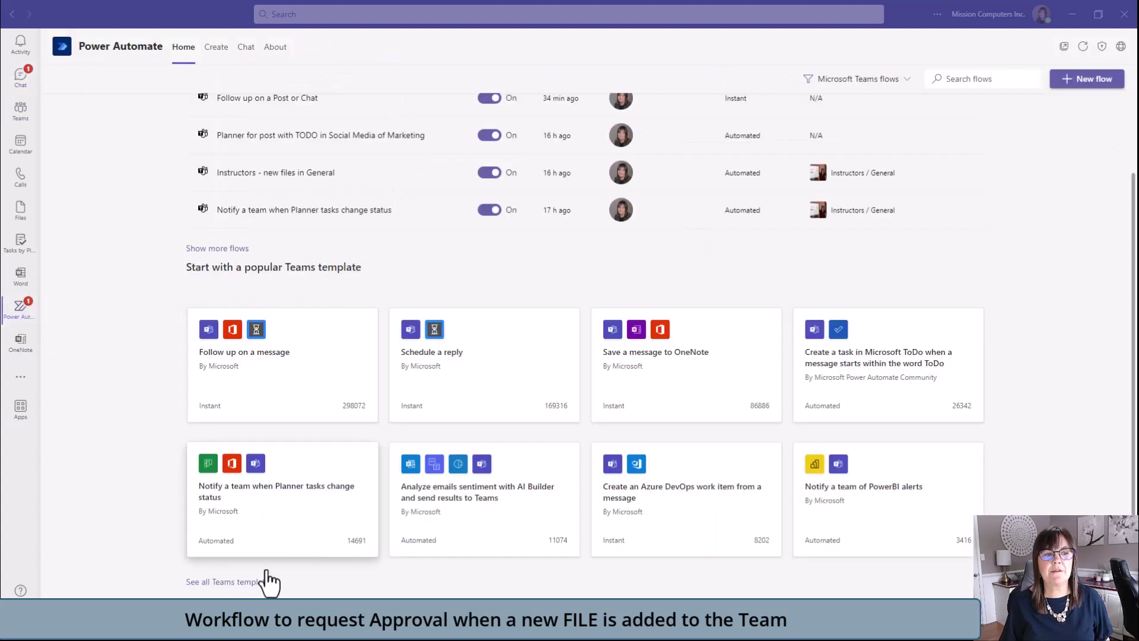
{"action": "left_click", "coordinate": [236, 584]}
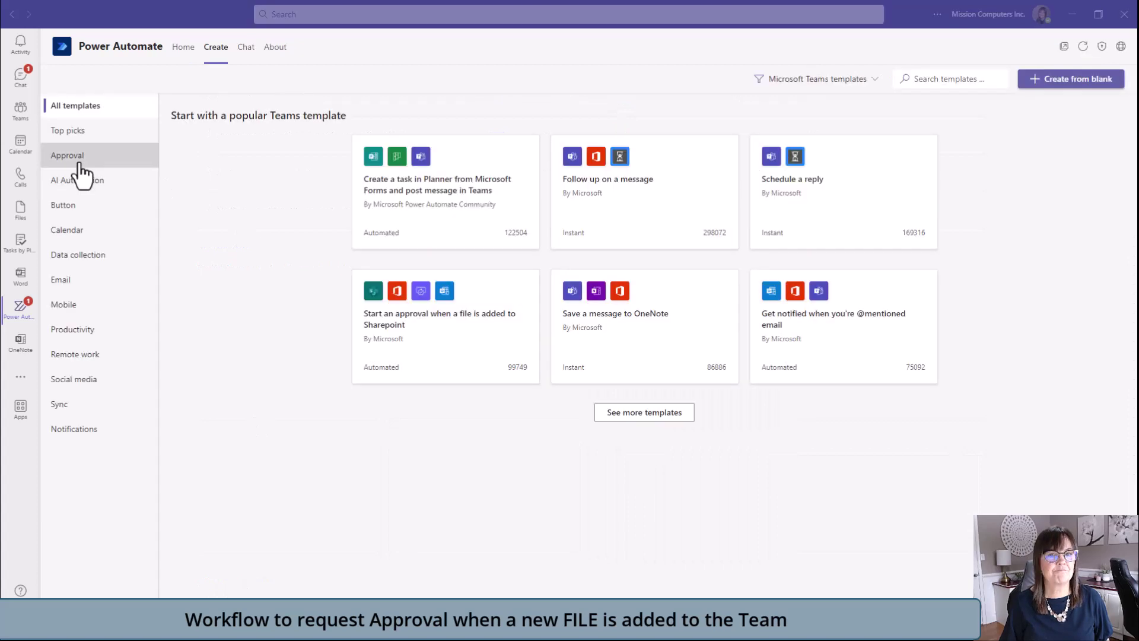
{"action": "left_click", "coordinate": [105, 166]}
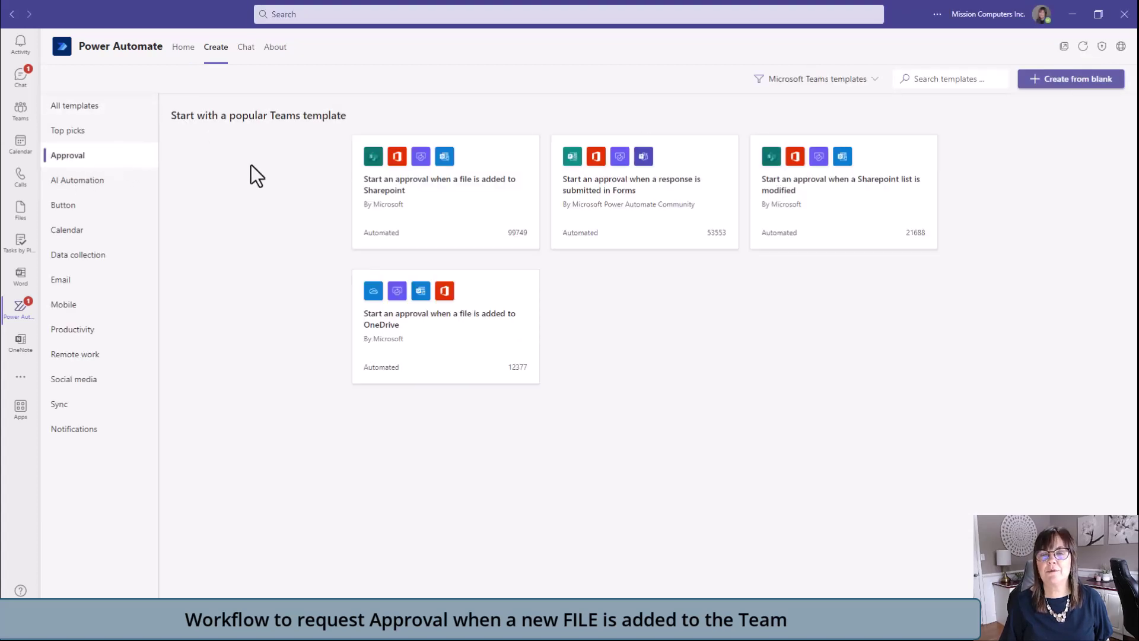
Choose the approval-on-new-SharePoint-file template and edit the flow name.
{"action": "left_click", "coordinate": [436, 199]}
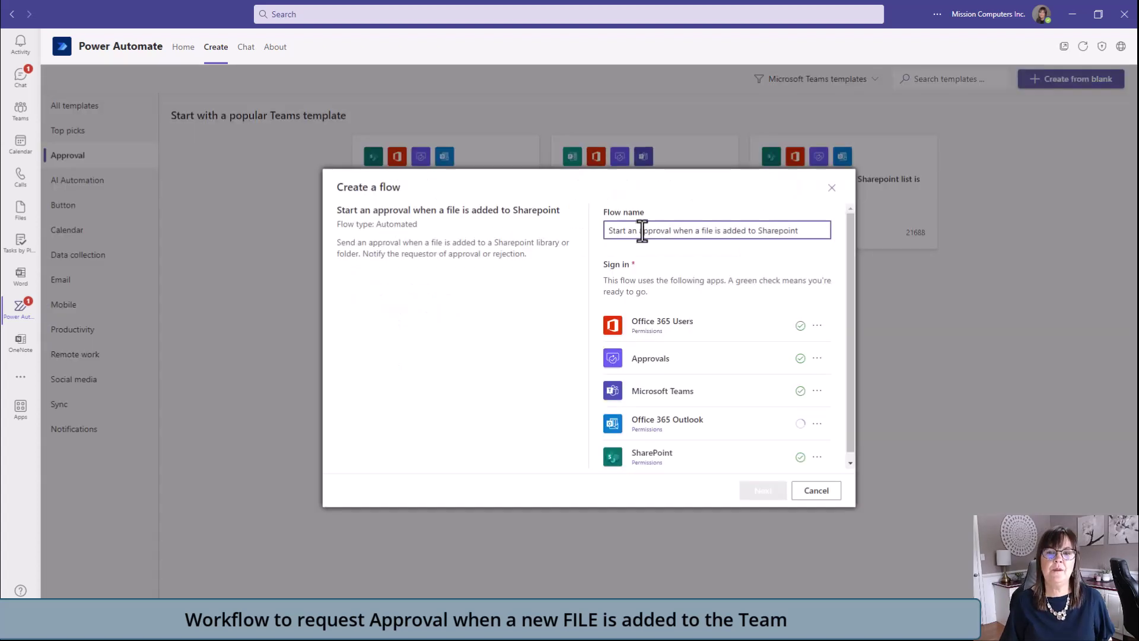
{"action": "left_click_drag", "start_coordinate": [643, 230], "coordinate": [585, 226]}
{"action": "type", "text": "A"}
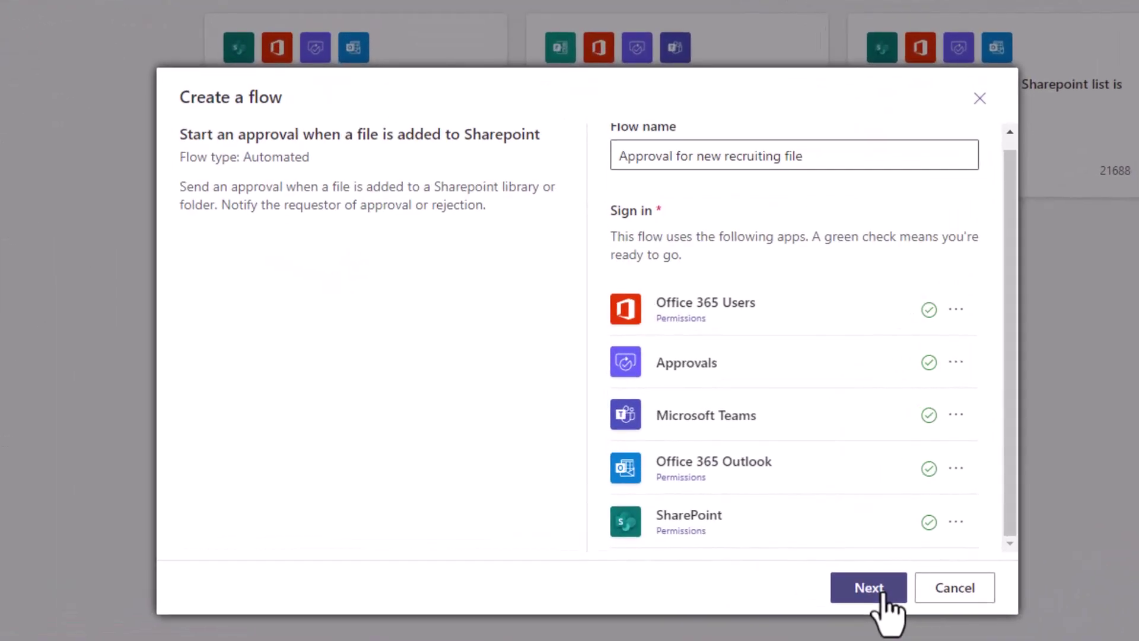
{"action": "left_click", "coordinate": [818, 527]}
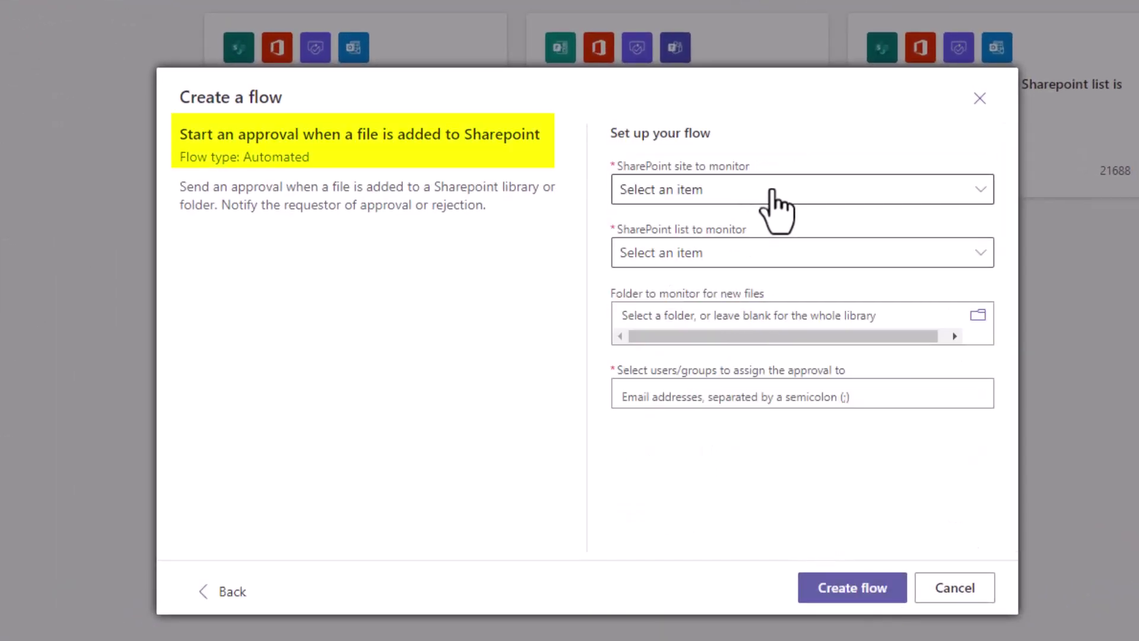
Monitor the Recruiting folder in the Human Resources site's Documents library.
{"action": "left_click", "coordinate": [773, 190]}
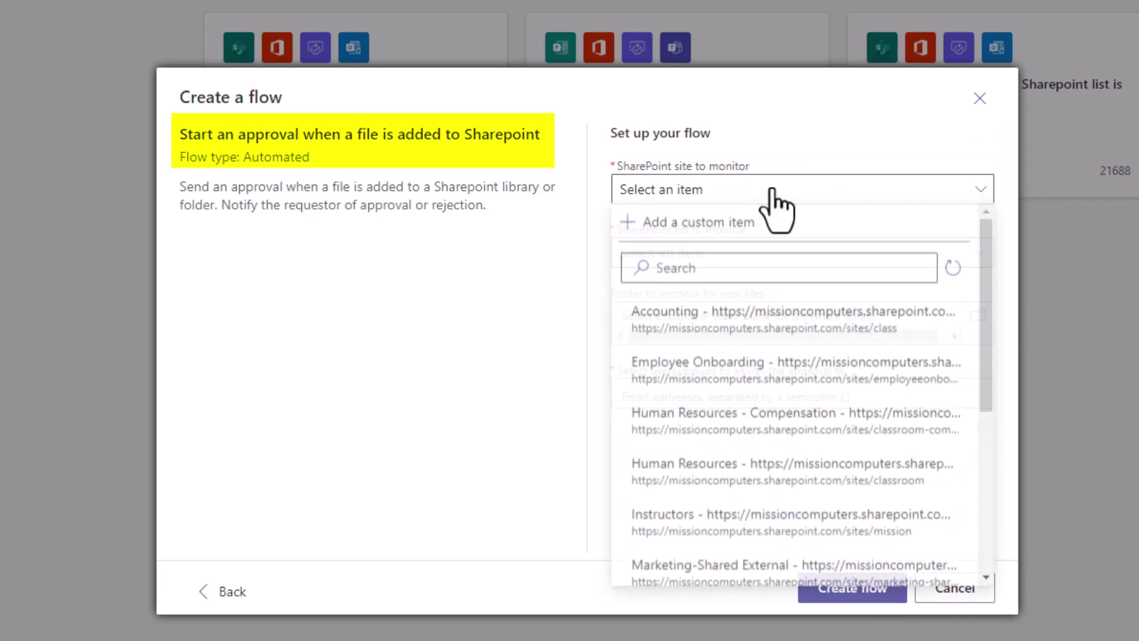
{"action": "left_click", "coordinate": [795, 469]}
{"action": "left_click", "coordinate": [789, 252]}
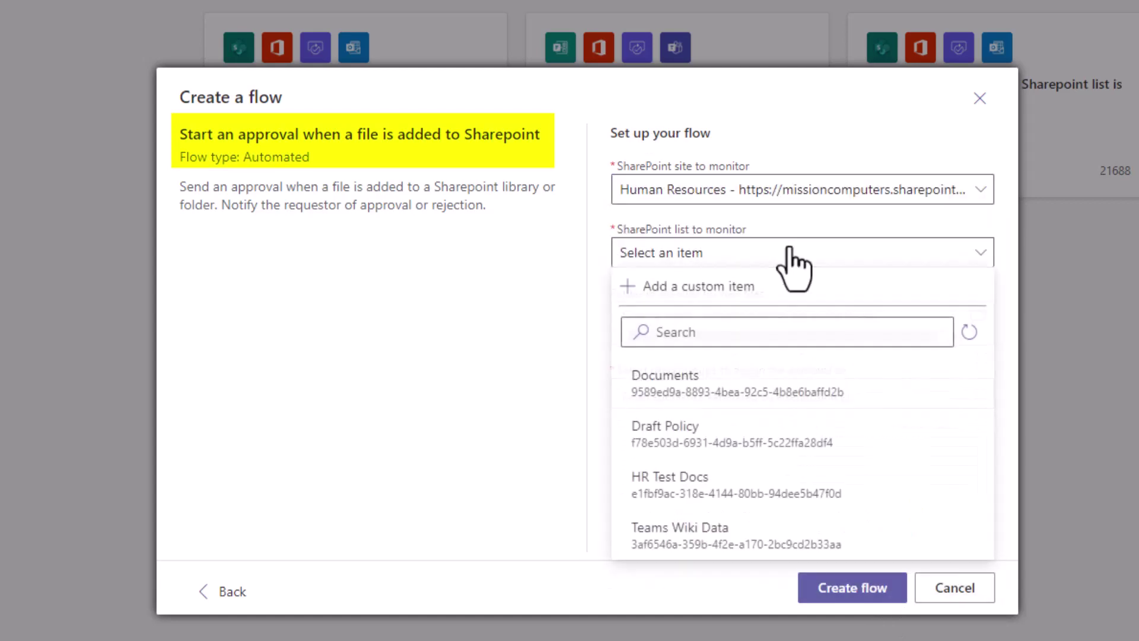
{"action": "left_click", "coordinate": [735, 397]}
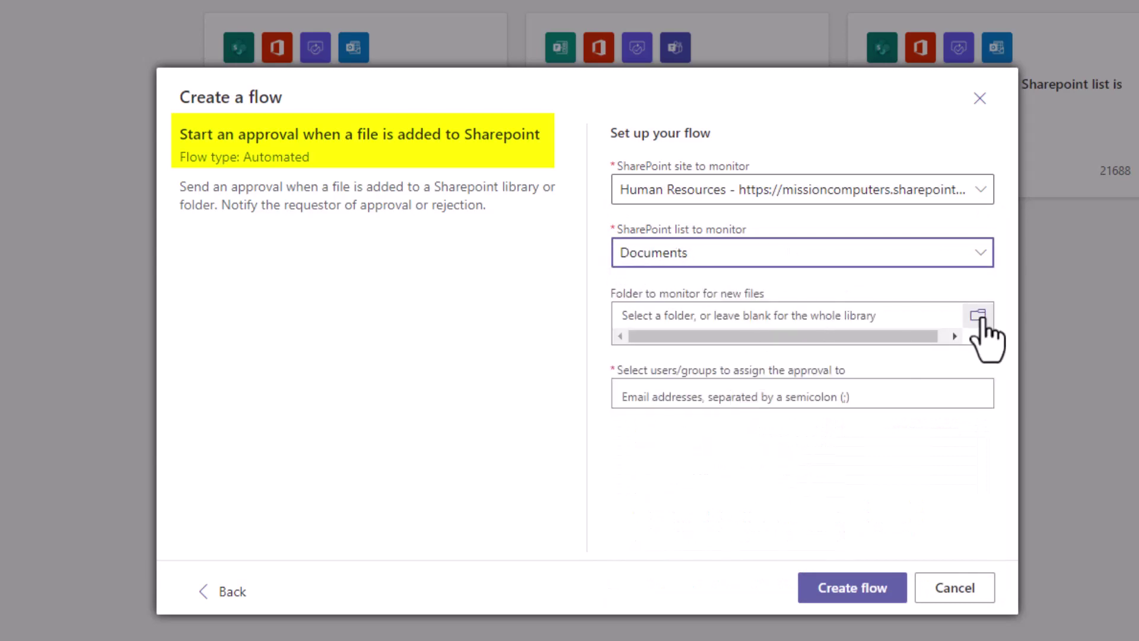
{"action": "left_click", "coordinate": [978, 316]}
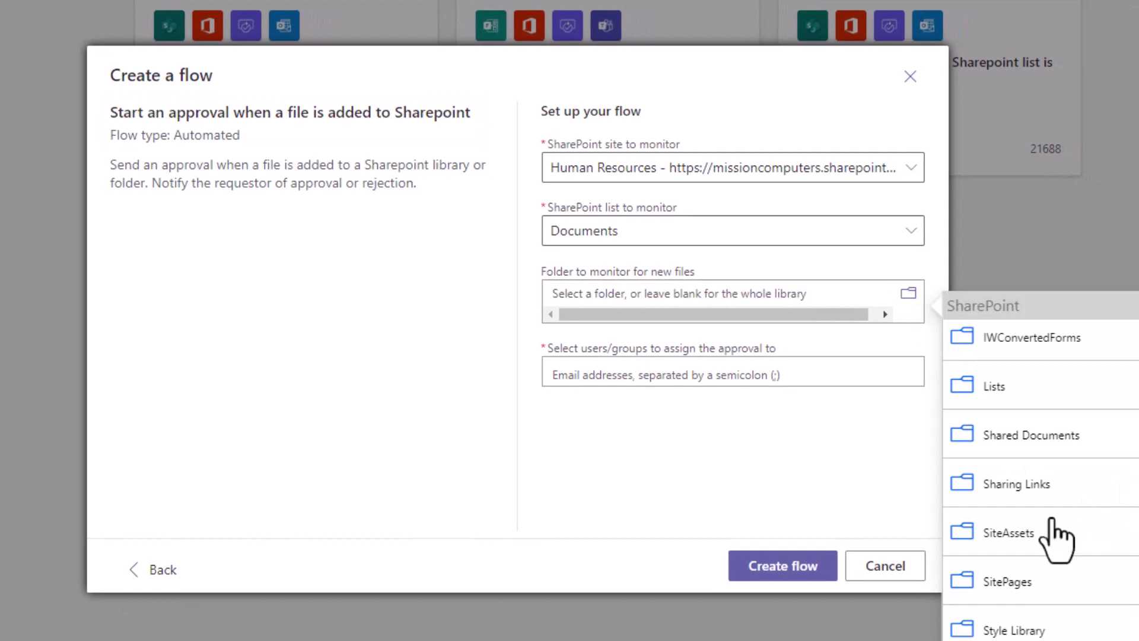
{"action": "left_click", "coordinate": [976, 541]}
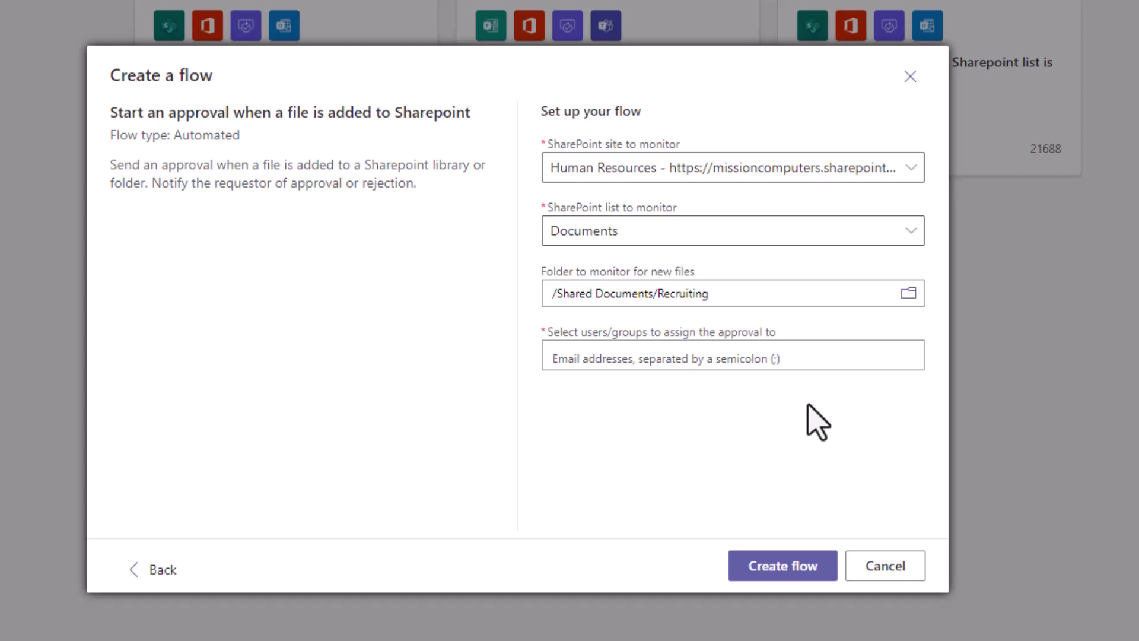
Assign the suggested contact as approver and create the flow.
{"action": "key", "text": "ctrl+v"}
{"action": "left_click", "coordinate": [707, 388]}
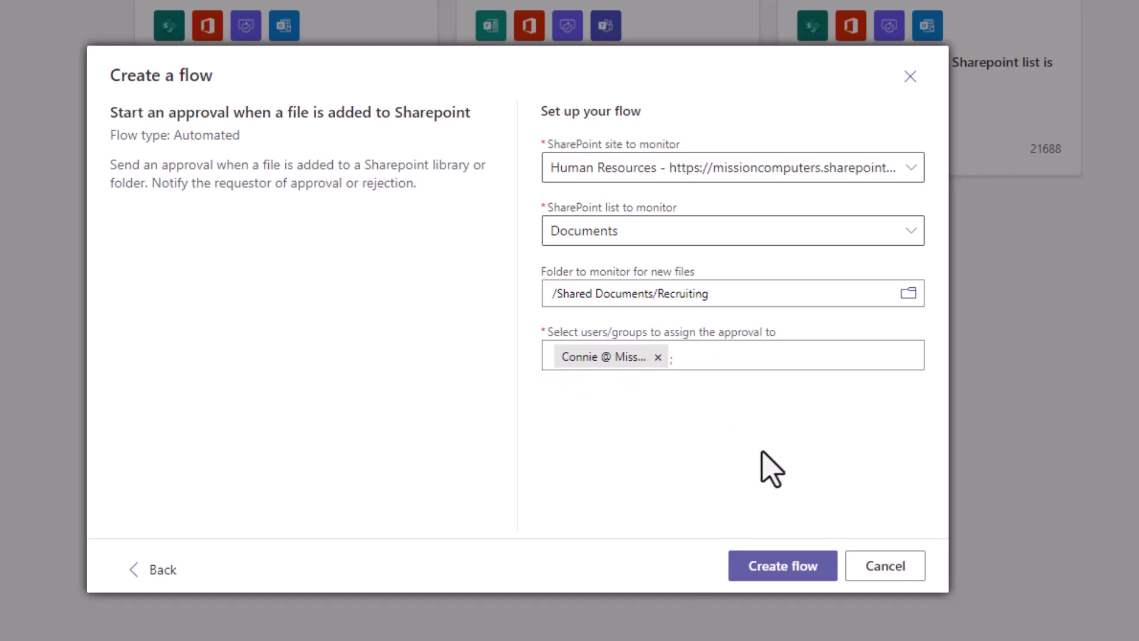
{"action": "left_click", "coordinate": [805, 568]}
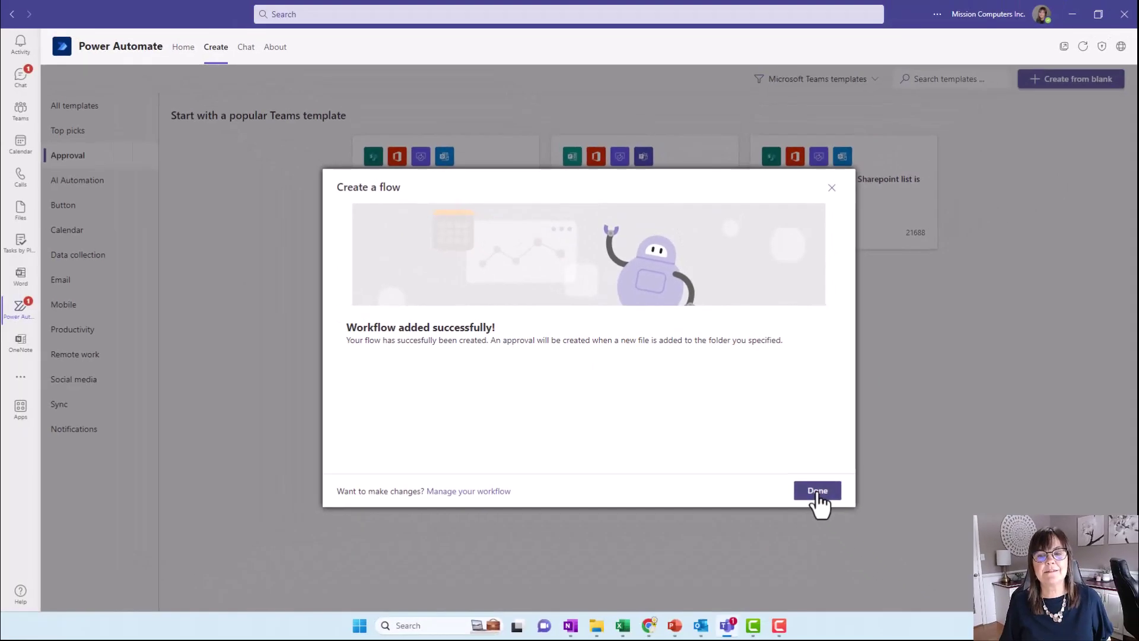
Dismiss the workflow confirmation and drag a résumé PDF into the Recruiting folder.
{"action": "left_click", "coordinate": [887, 566]}
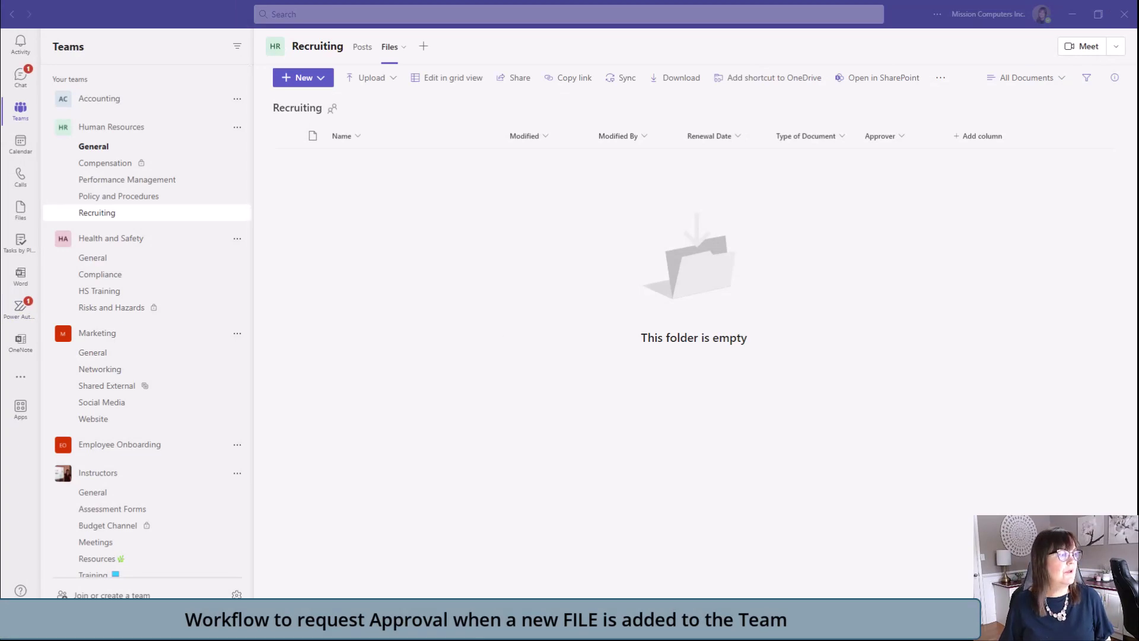
{"action": "left_click_drag", "start_coordinate": [13, 338], "coordinate": [611, 292]}
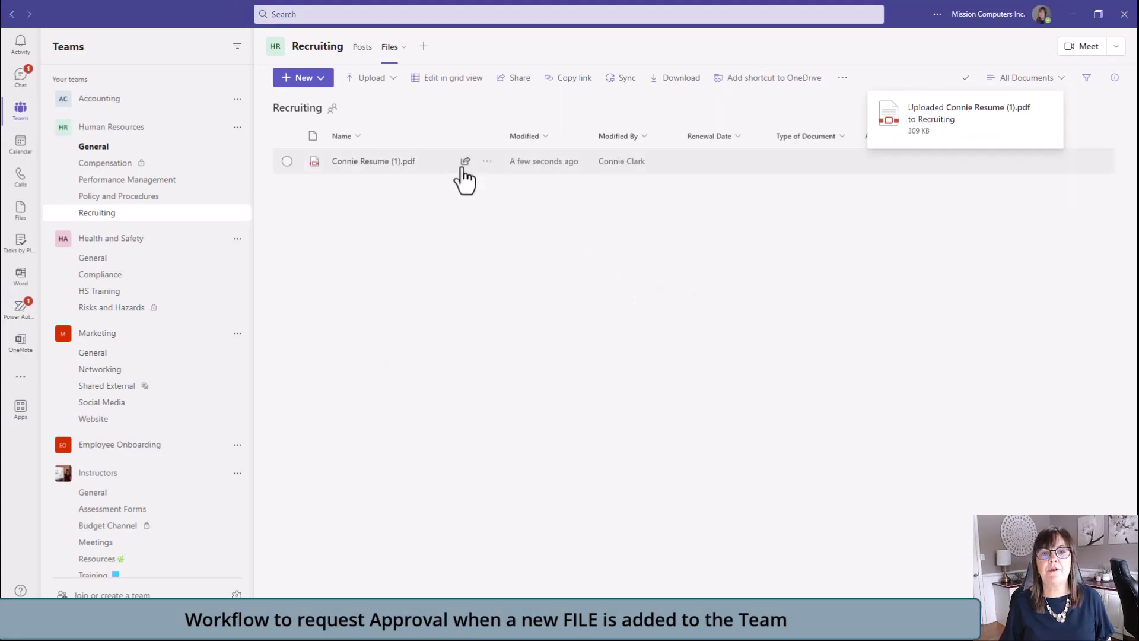